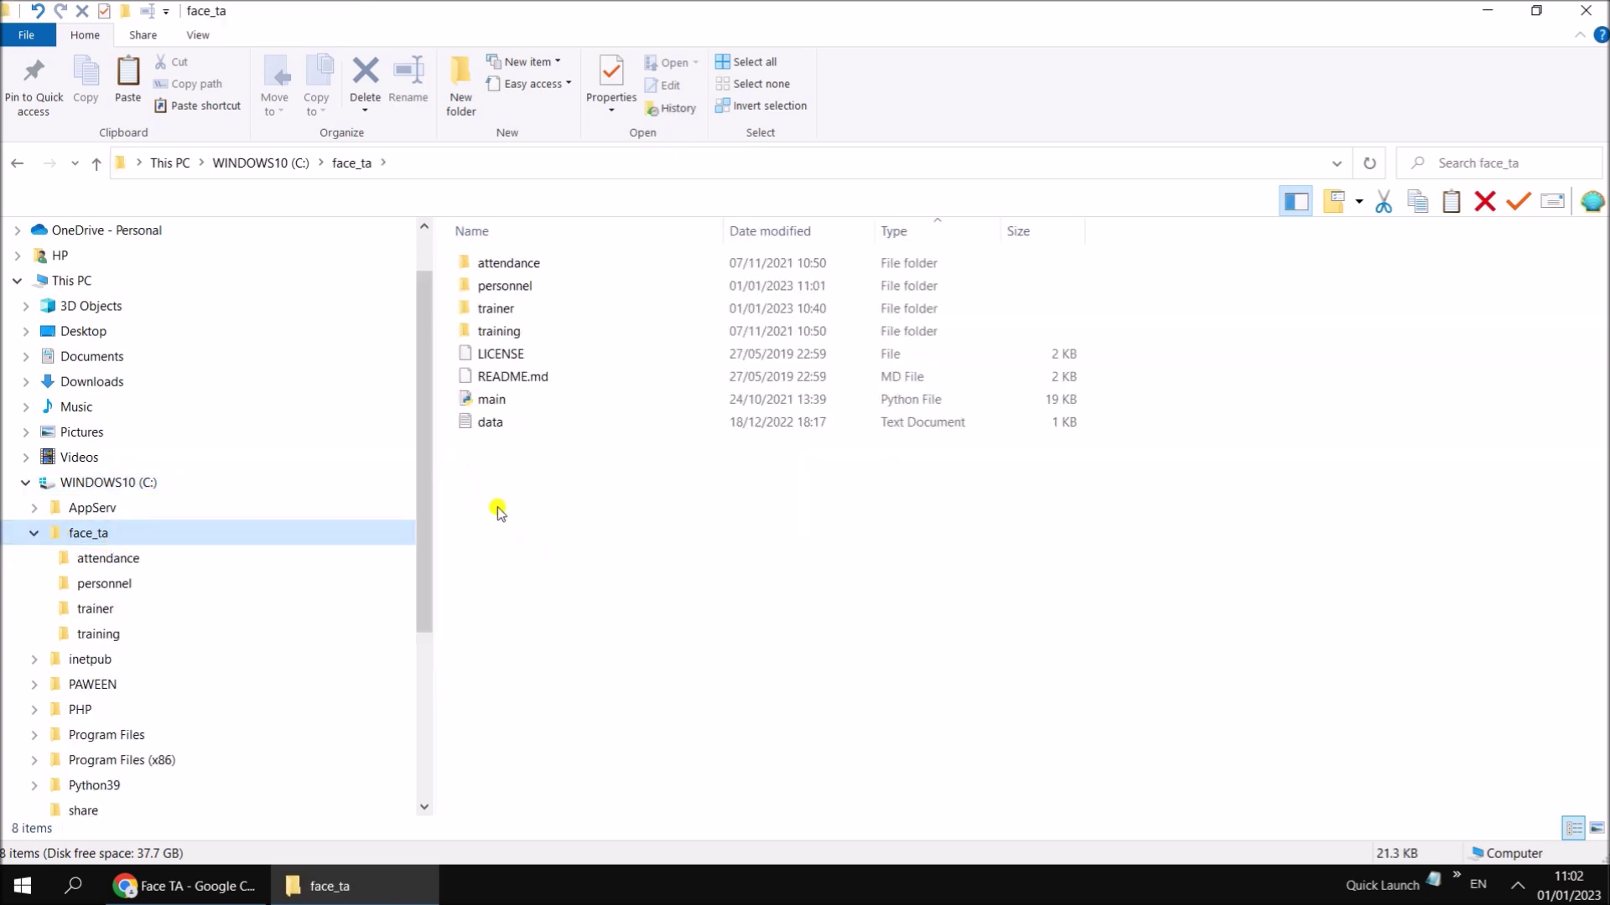
Step: Open the main Python file from the face_ta folder in IDLE 3.9 (64-bit) and minimize the folder window
{"action": "double_click", "coordinate": [494, 401]}
{"action": "right_click", "coordinate": [549, 399]}
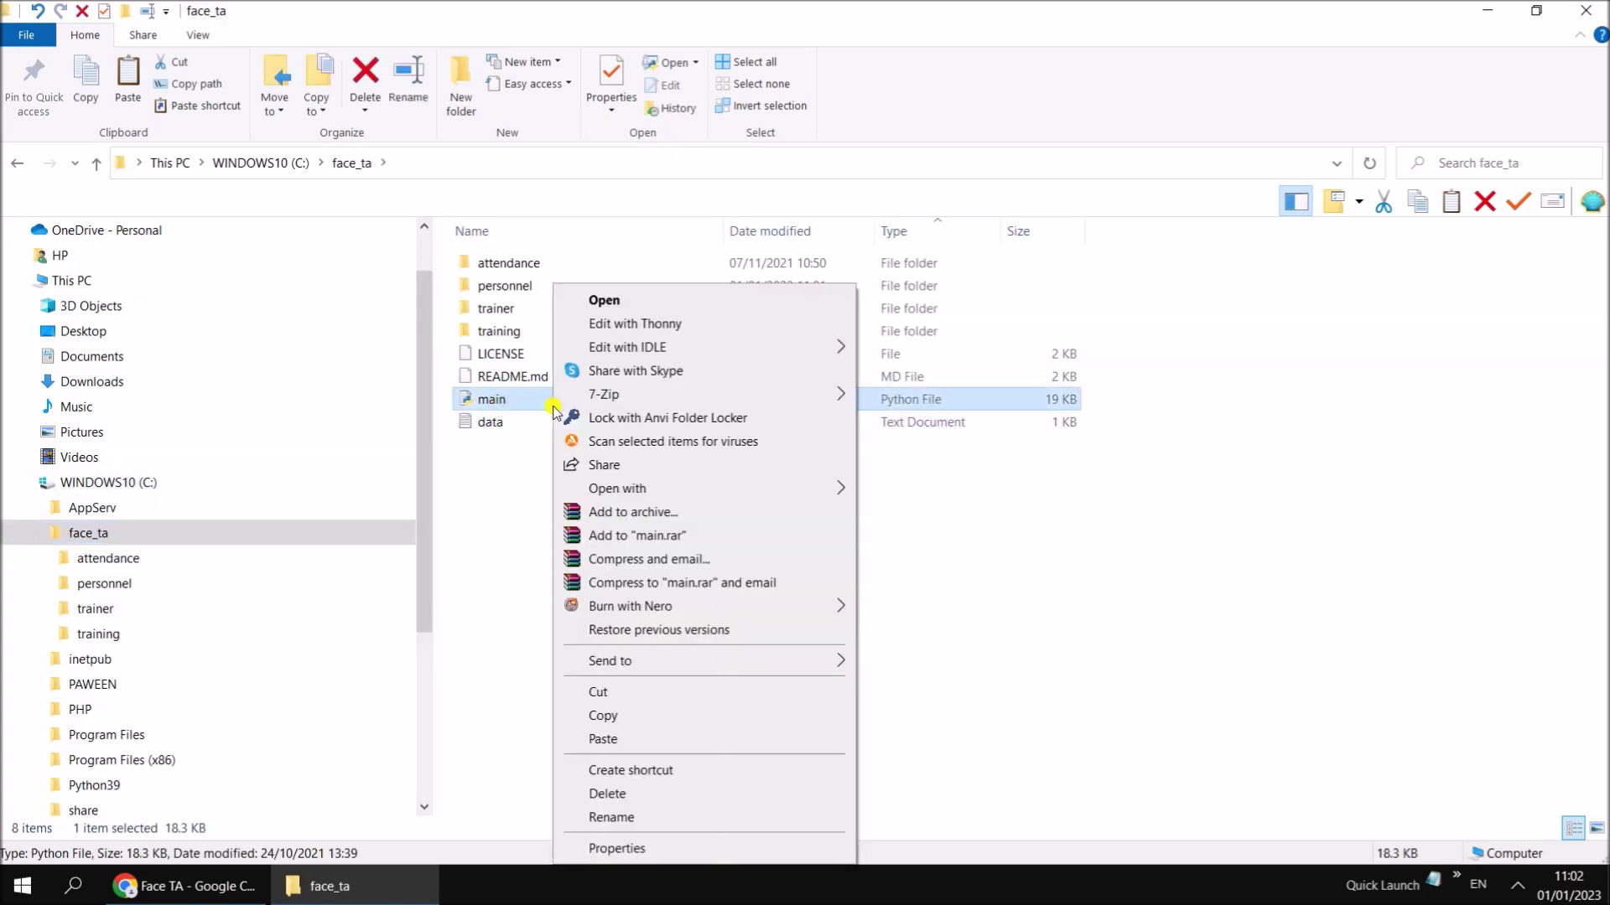
{"action": "mouse_move", "coordinate": [766, 349]}
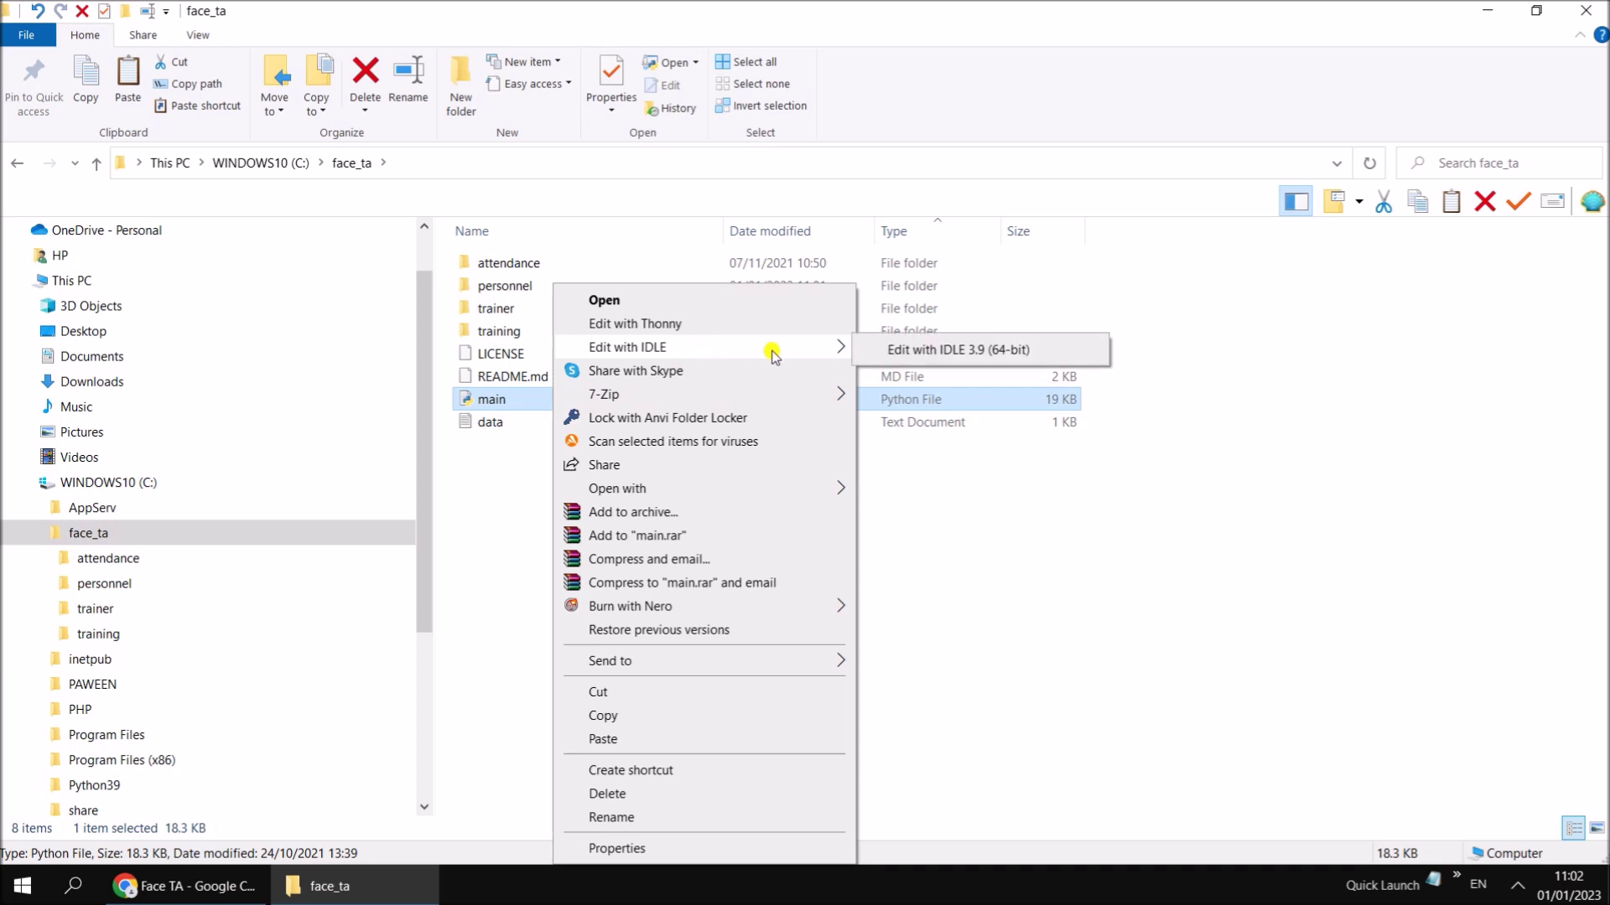
{"action": "left_click", "coordinate": [922, 350]}
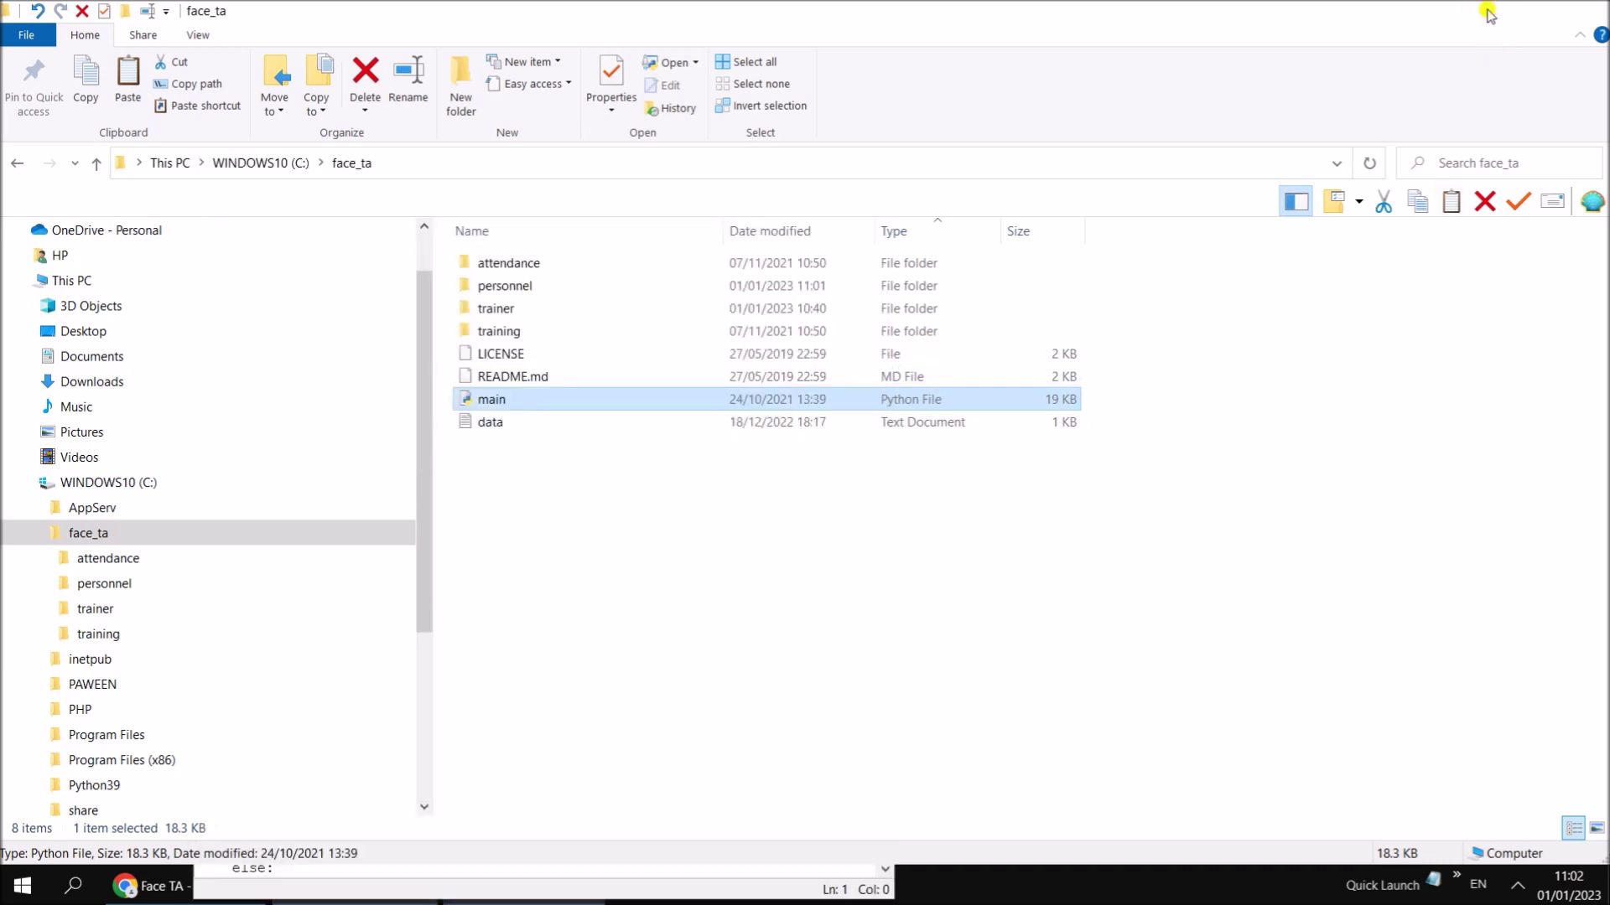
{"action": "left_click", "coordinate": [1489, 10]}
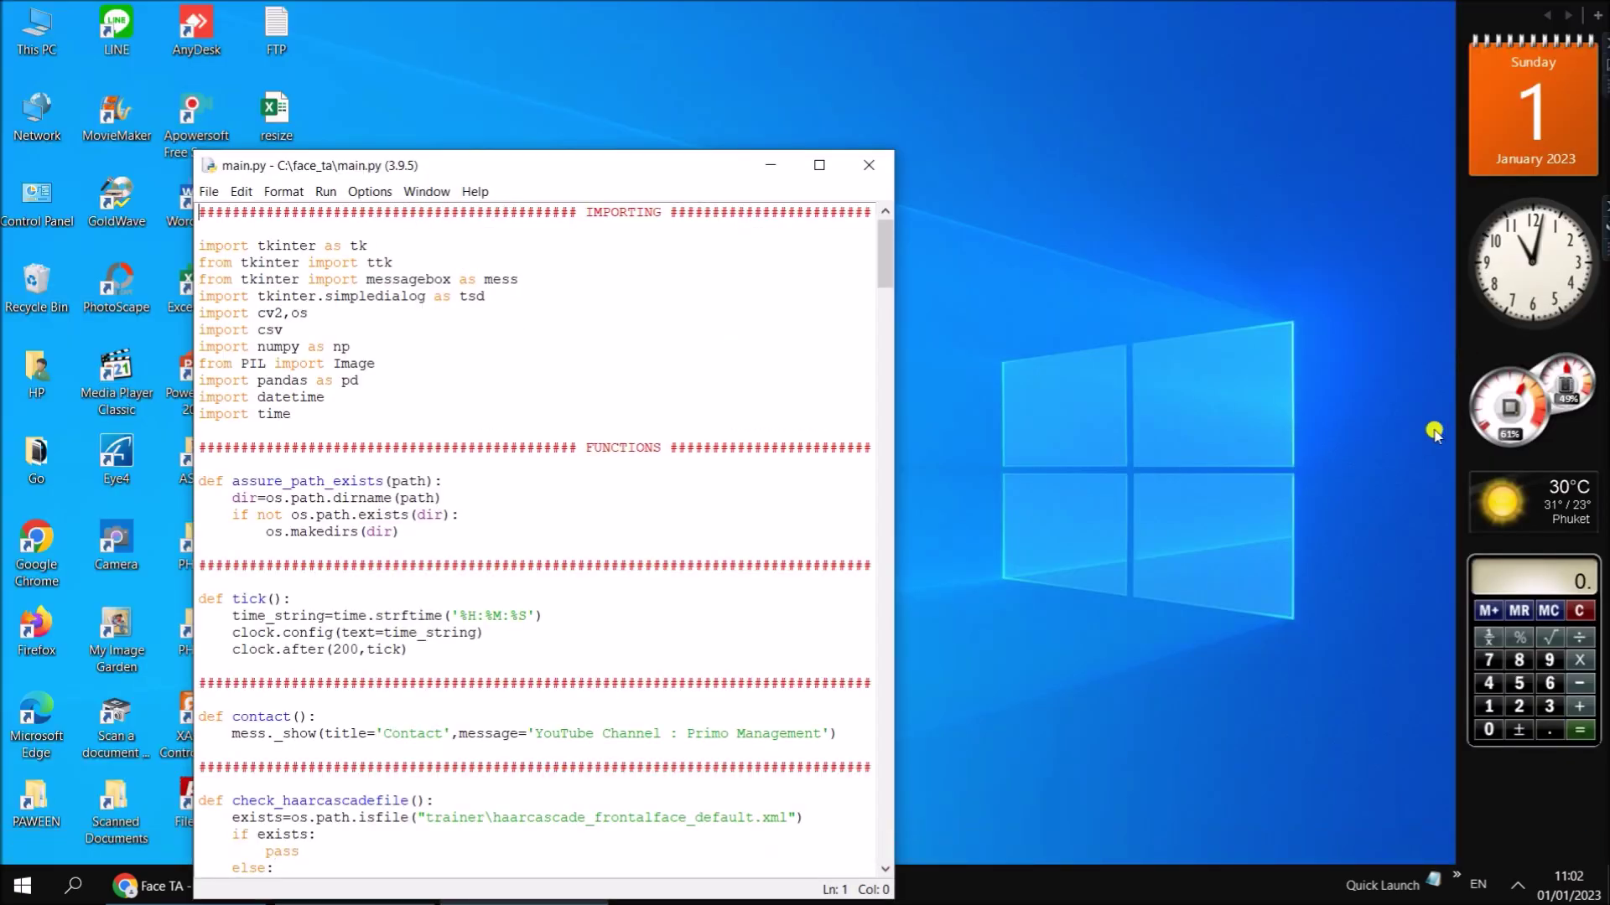
Step: Run the main.py module and maximize the attendance program's window
{"action": "left_click", "coordinate": [325, 192]}
{"action": "left_click", "coordinate": [415, 213]}
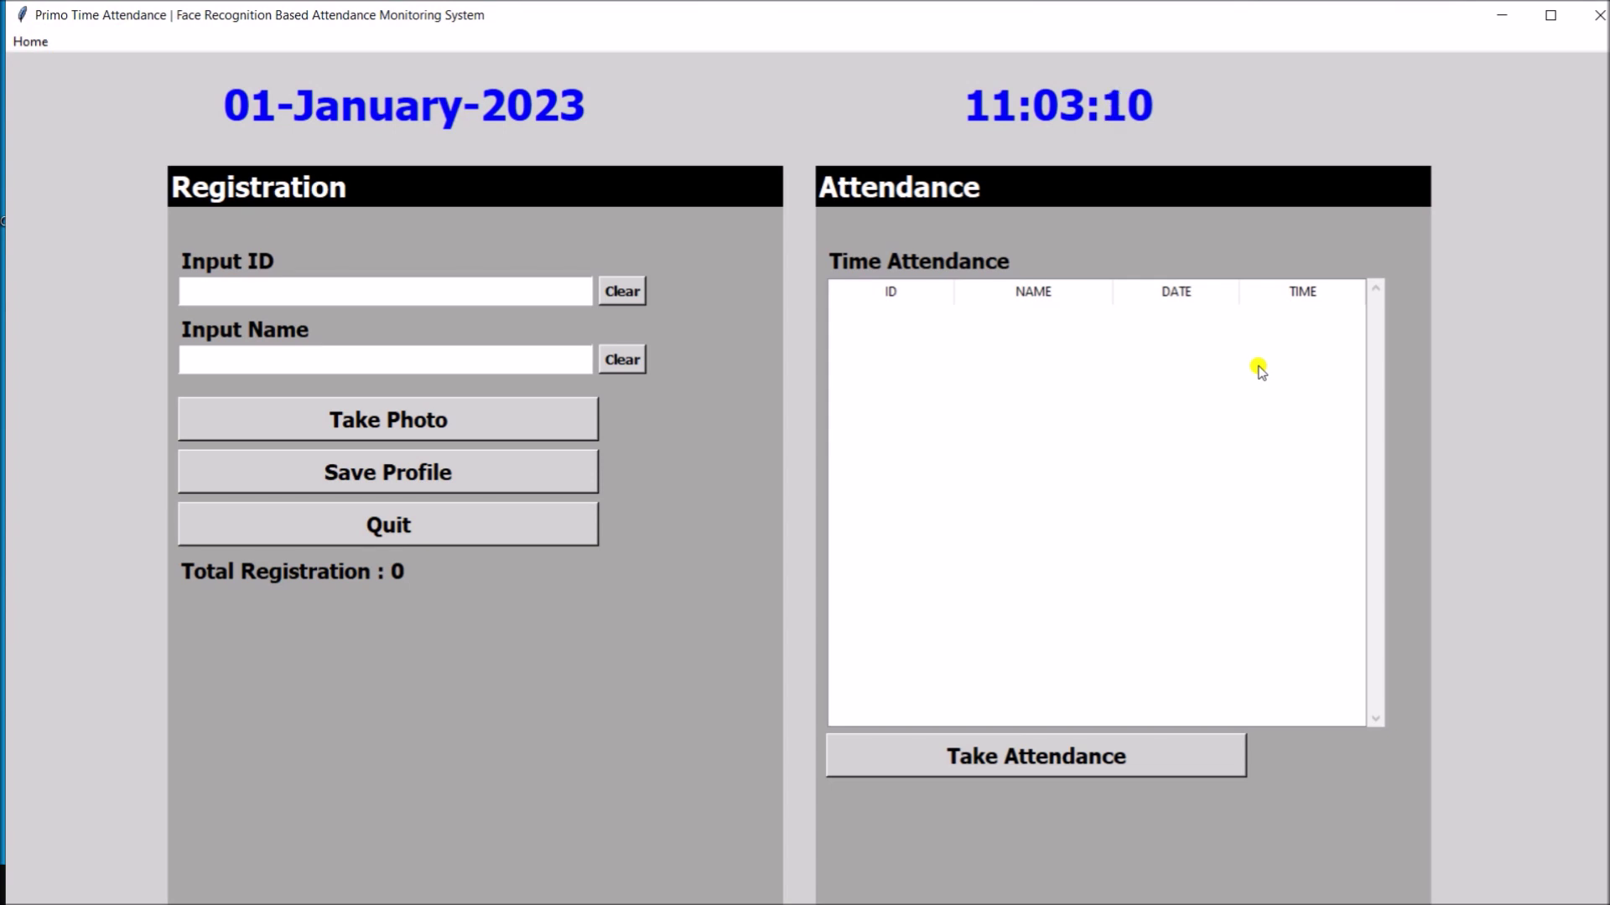
{"action": "left_click", "coordinate": [1550, 16]}
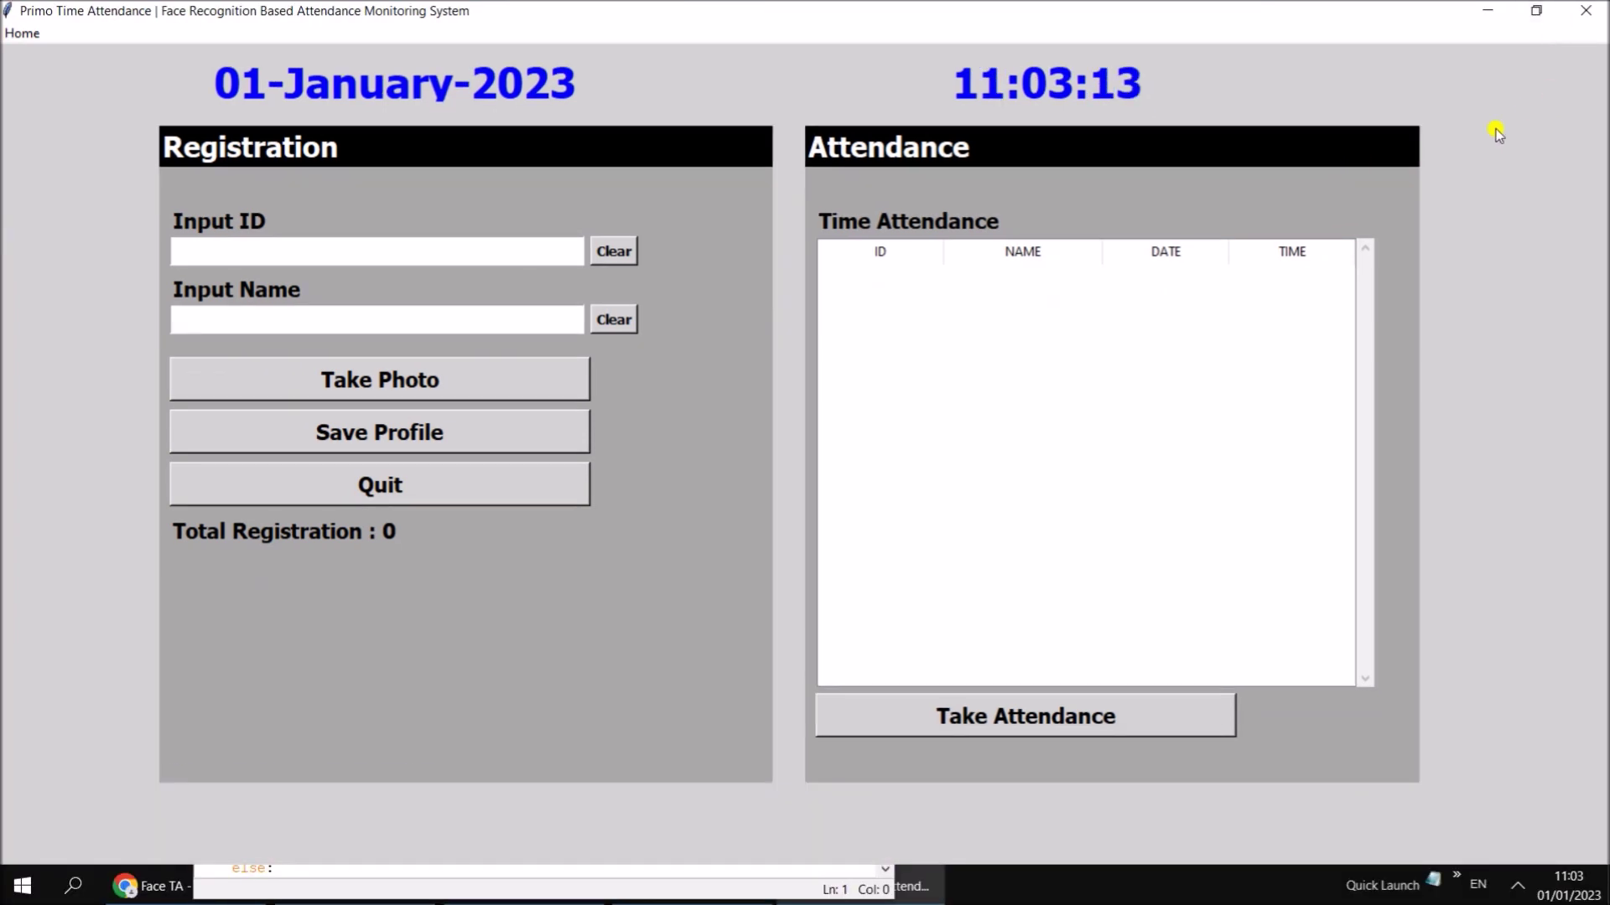
Step: Enter the person's ID and name in the Registration form and take their face photos
{"action": "type", "text": "1123"}
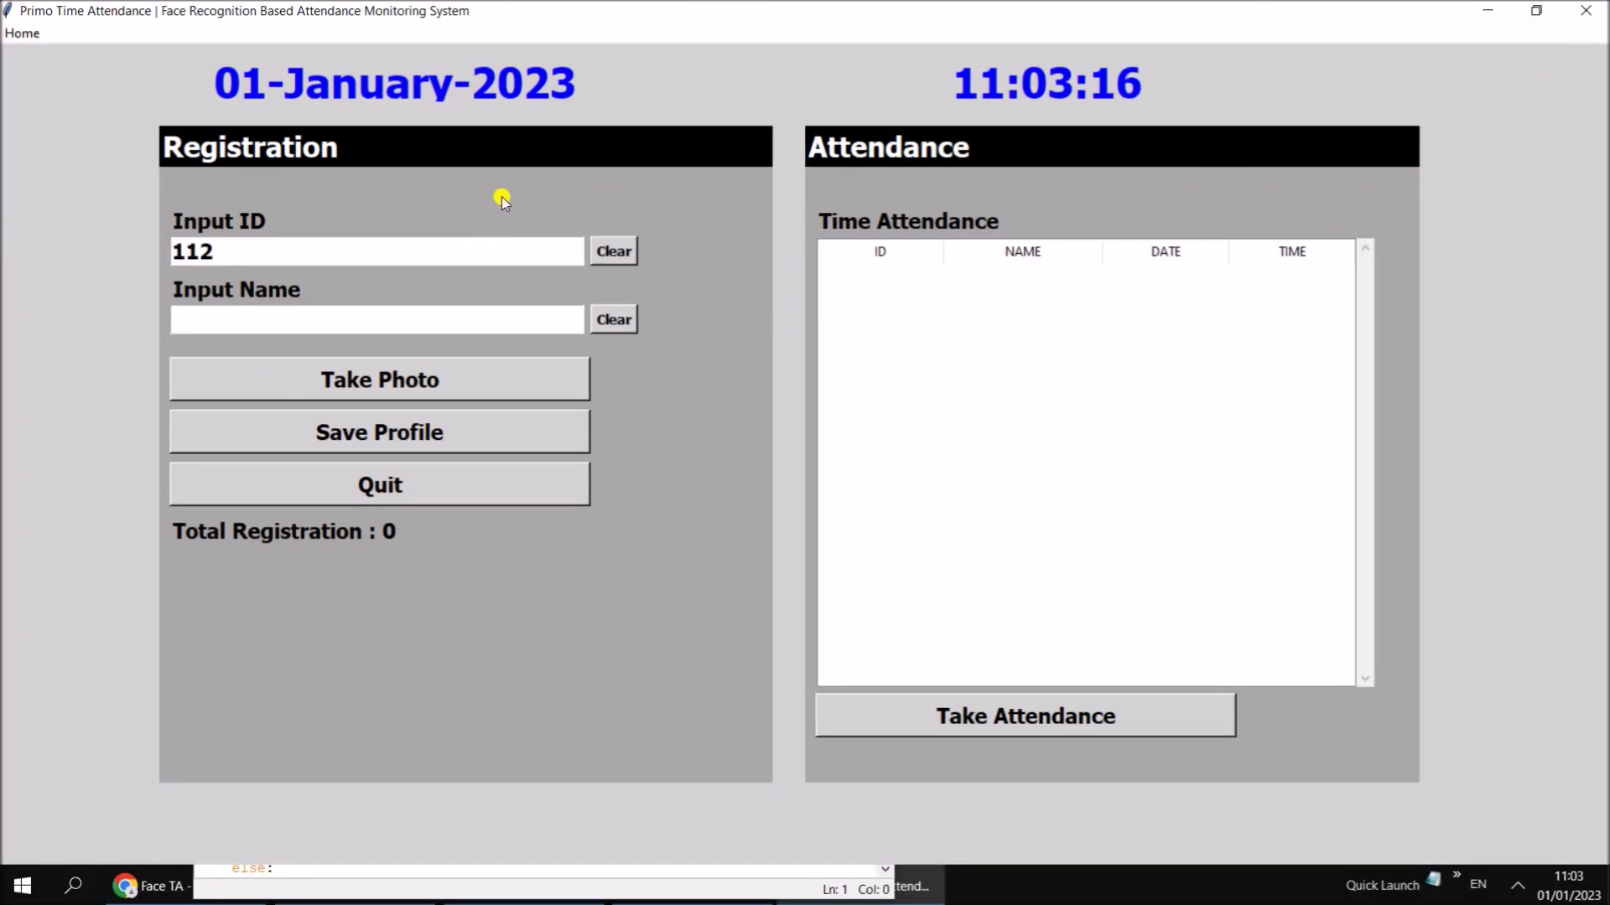
{"action": "left_click", "coordinate": [445, 316]}
{"action": "type", "text": "paween"}
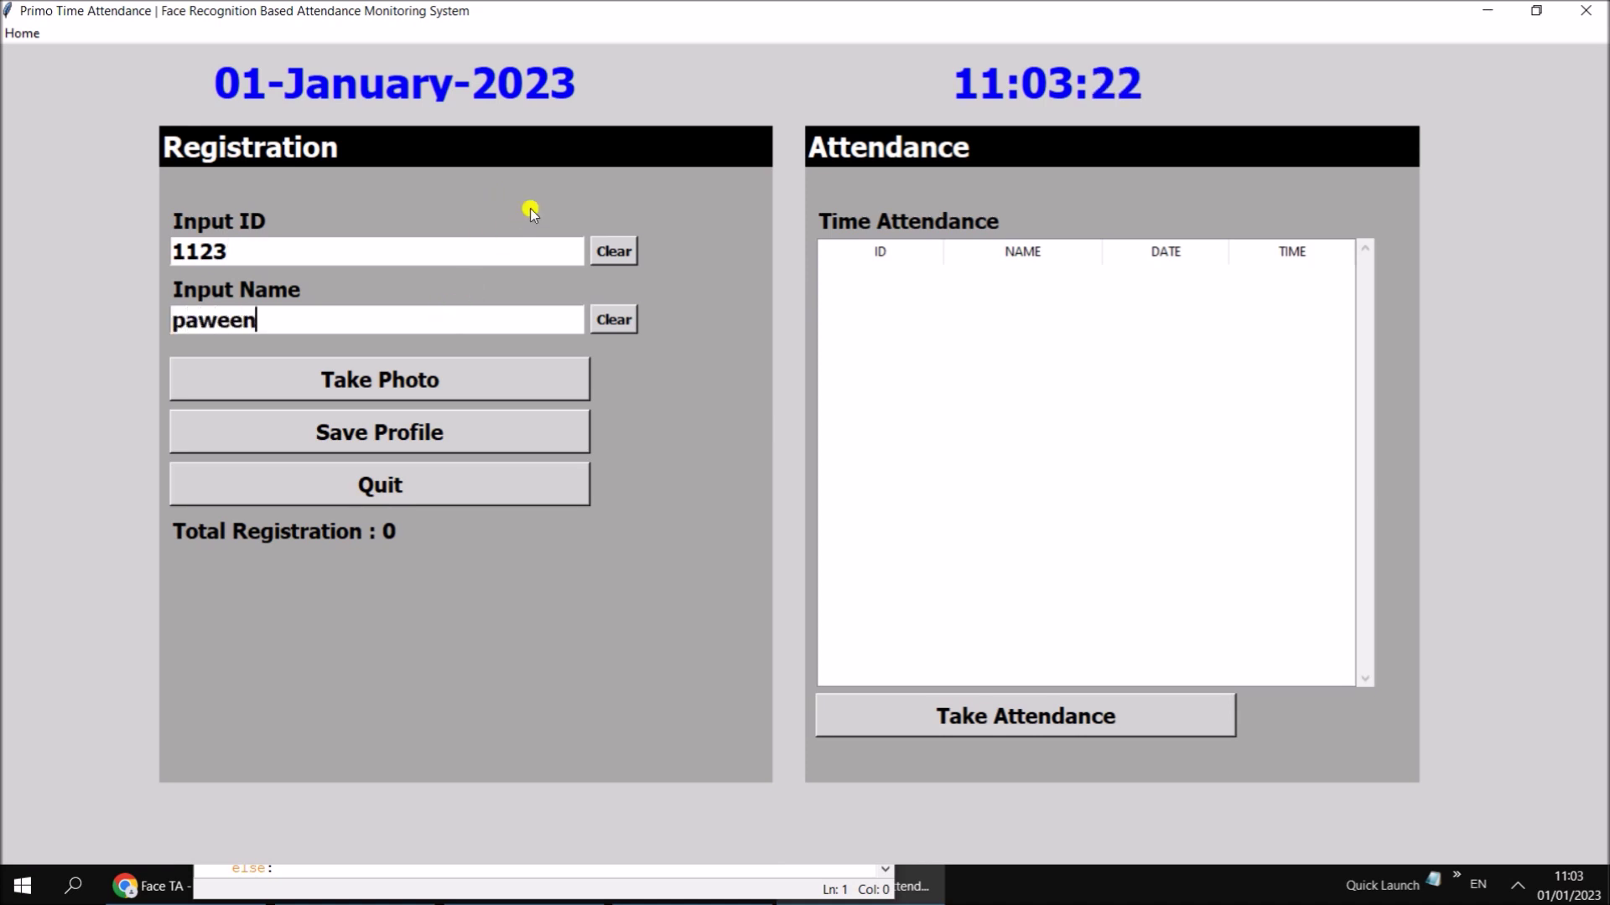
{"action": "left_click", "coordinate": [534, 372]}
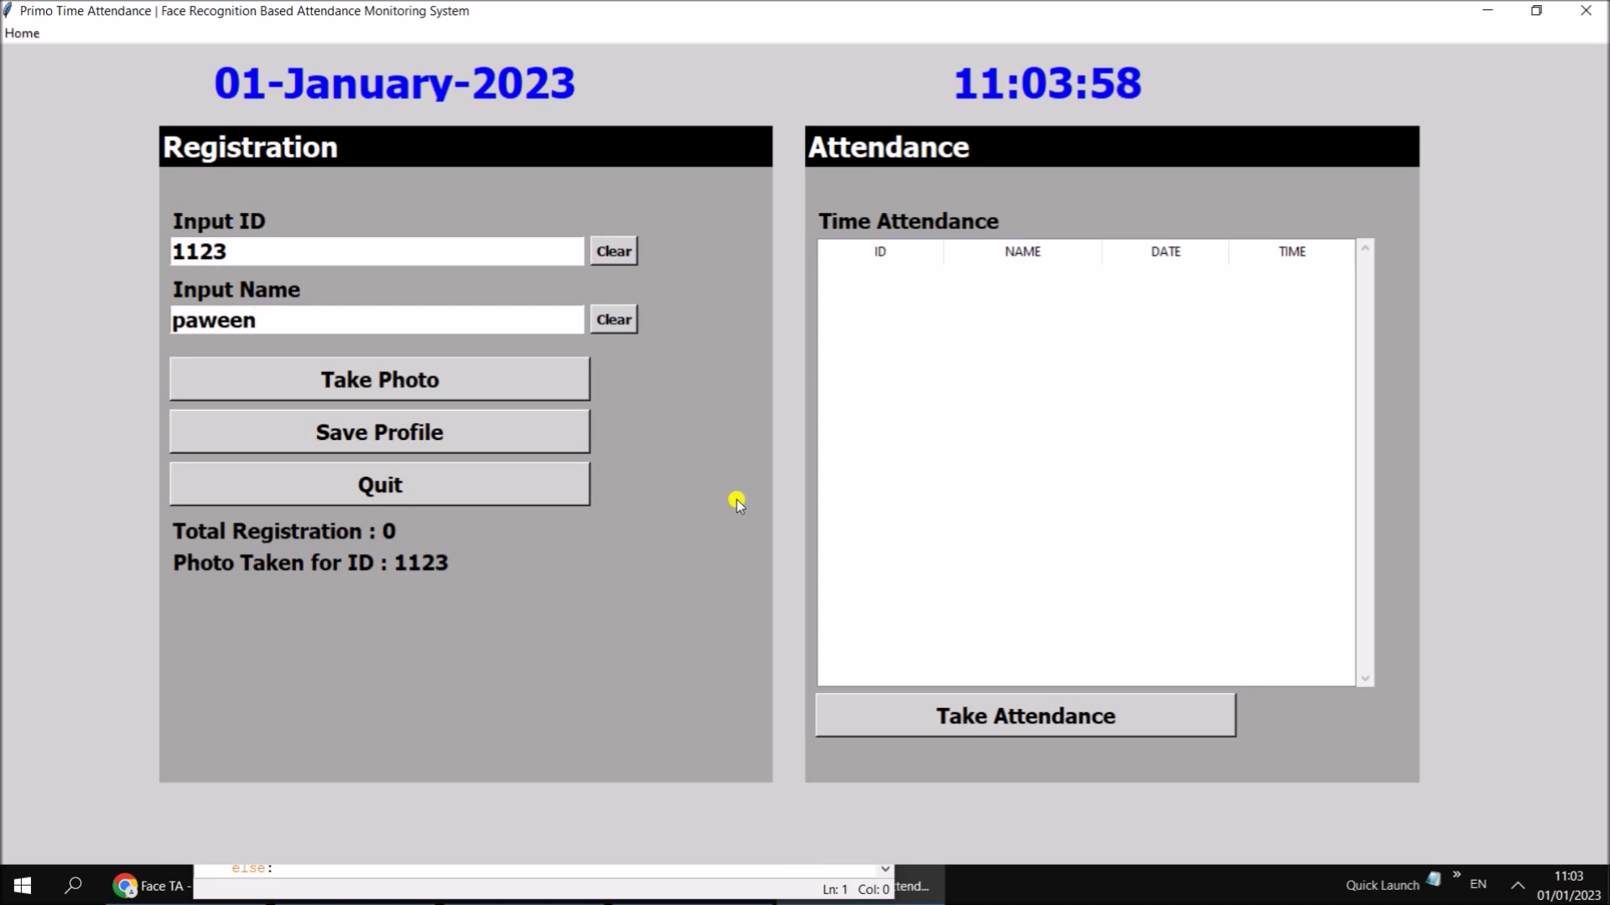
Step: Save the registration profile, authorizing it with the password
{"action": "left_click", "coordinate": [507, 436]}
{"action": "type", "text": "****"}
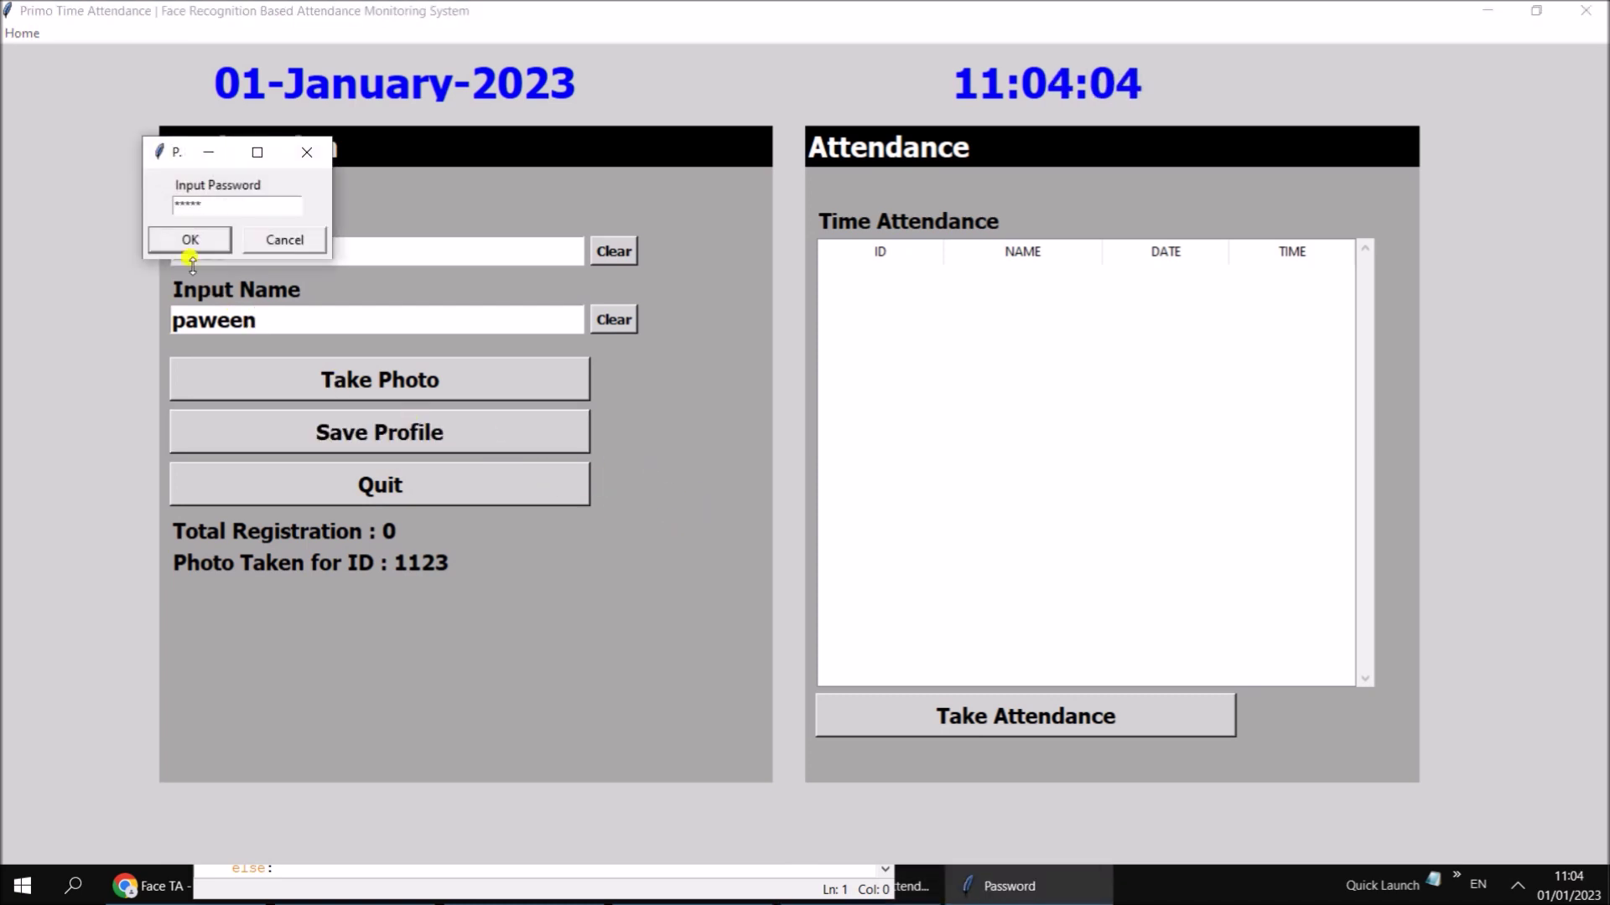
{"action": "left_click", "coordinate": [190, 240]}
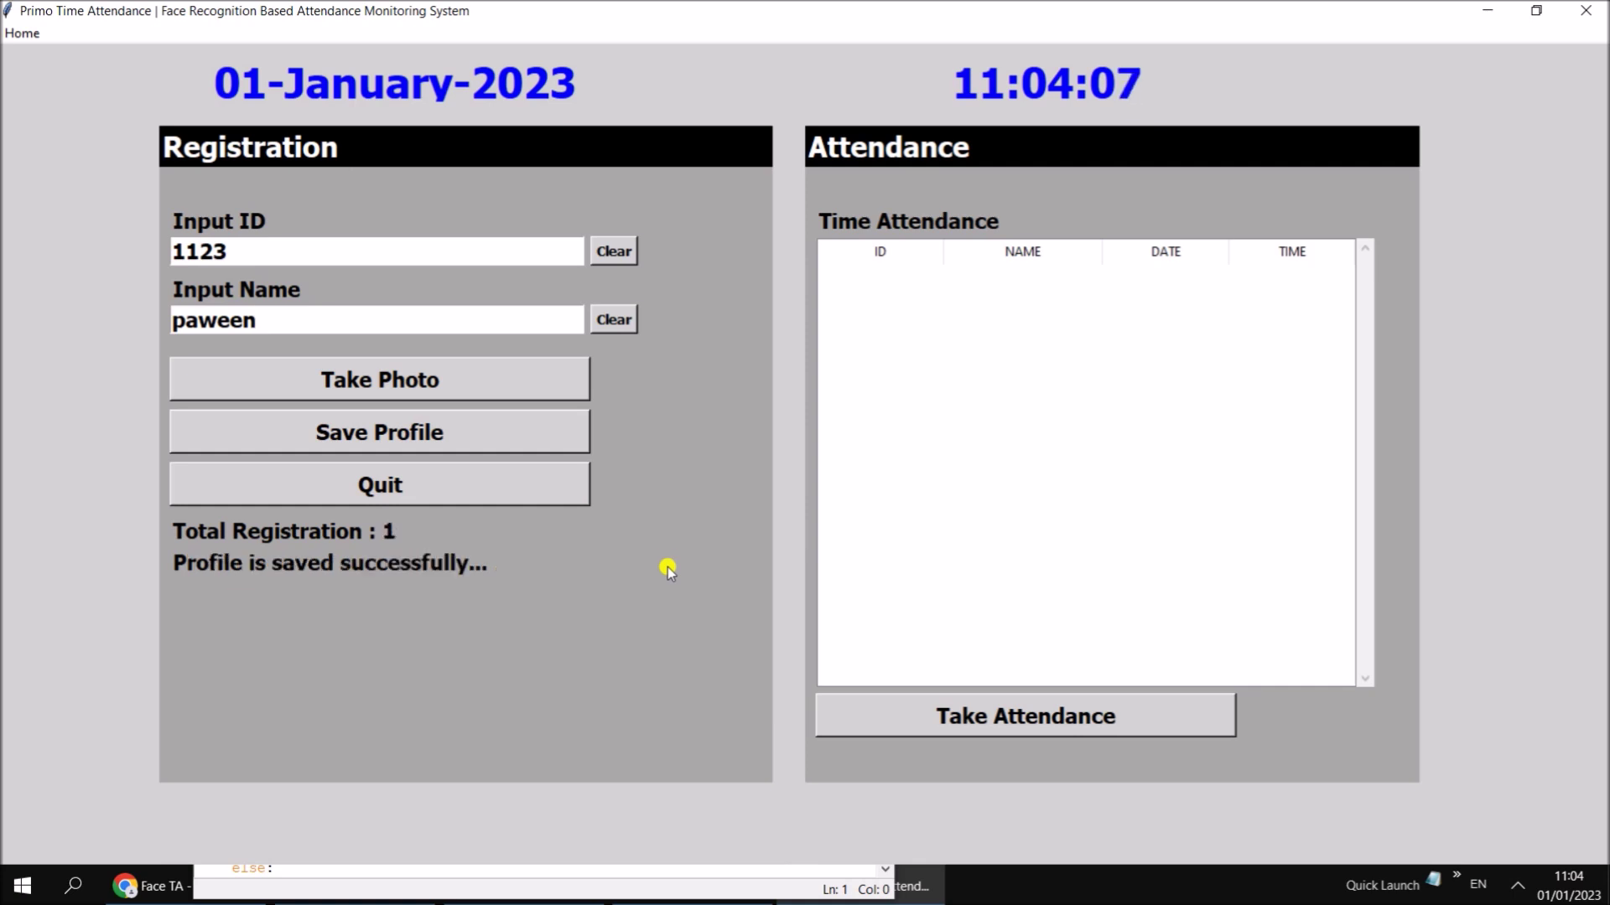
Step: Quit the attendance program and close the main.py editor
{"action": "left_click", "coordinate": [510, 489]}
{"action": "left_click", "coordinate": [734, 68]}
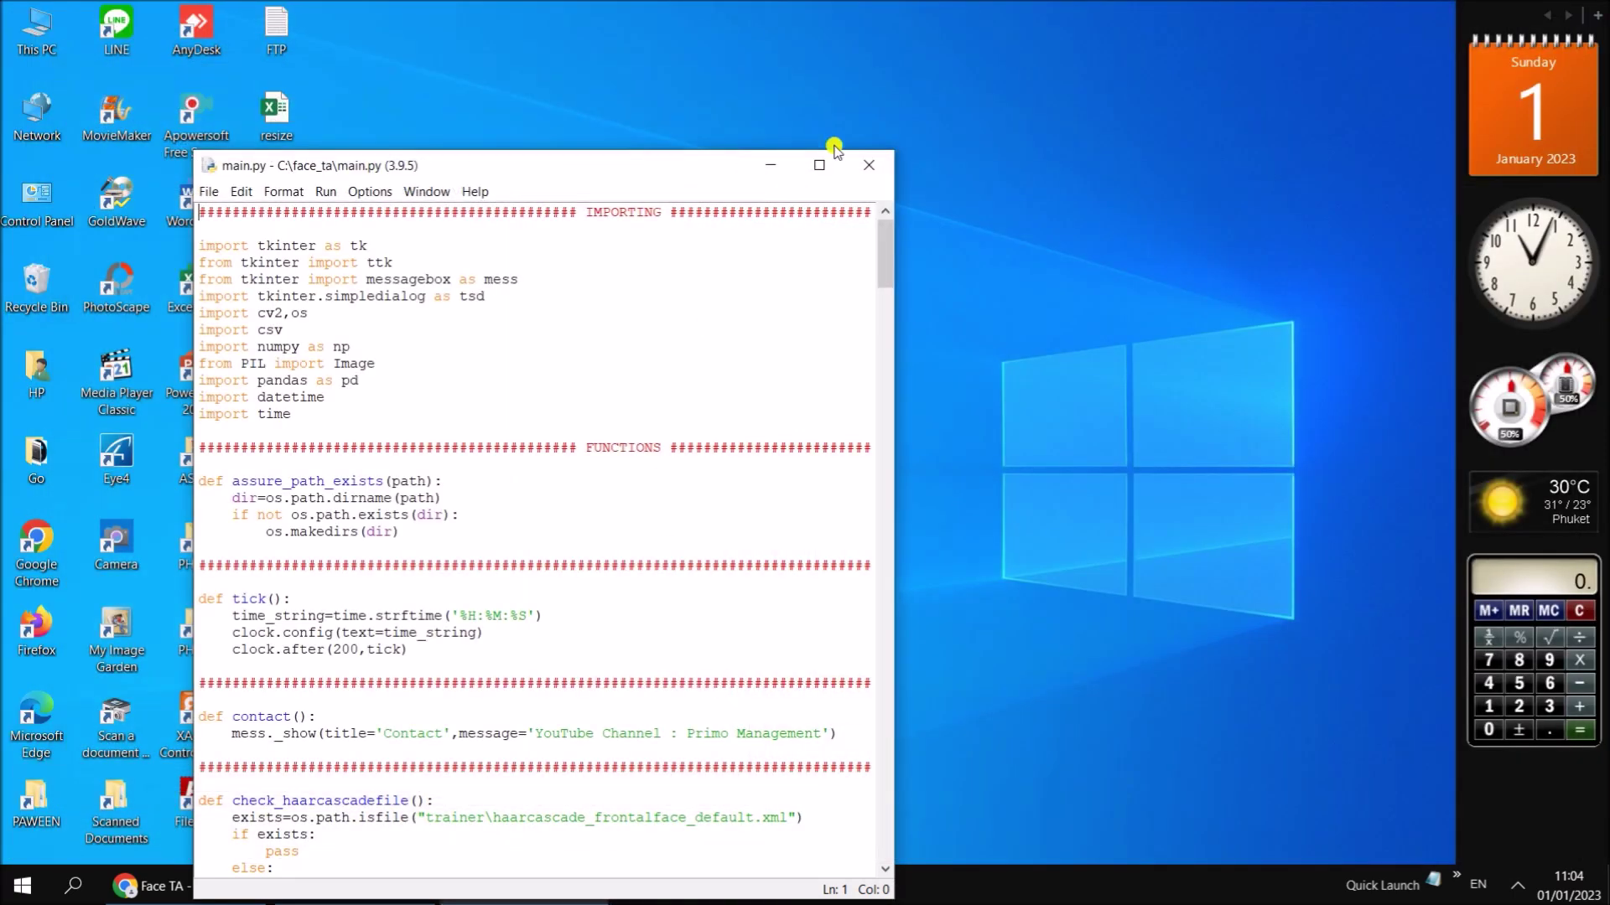
{"action": "left_click", "coordinate": [868, 165]}
Step: Launch the main Python file directly from the face_ta folder and minimize the folder window
{"action": "left_click", "coordinate": [324, 886]}
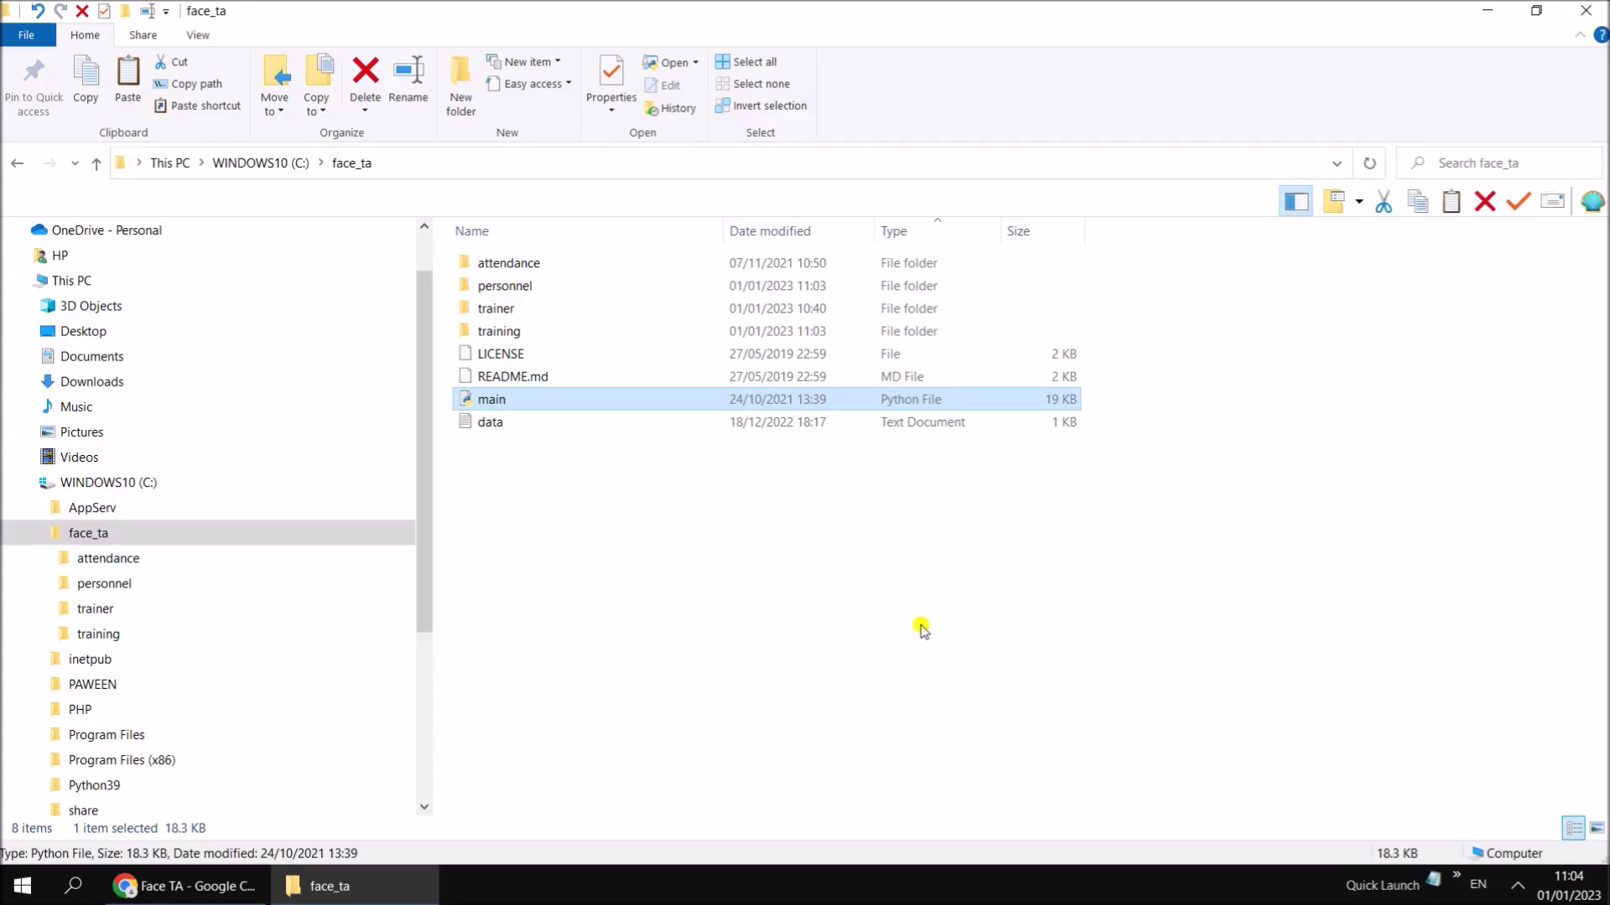
{"action": "right_click", "coordinate": [561, 400]}
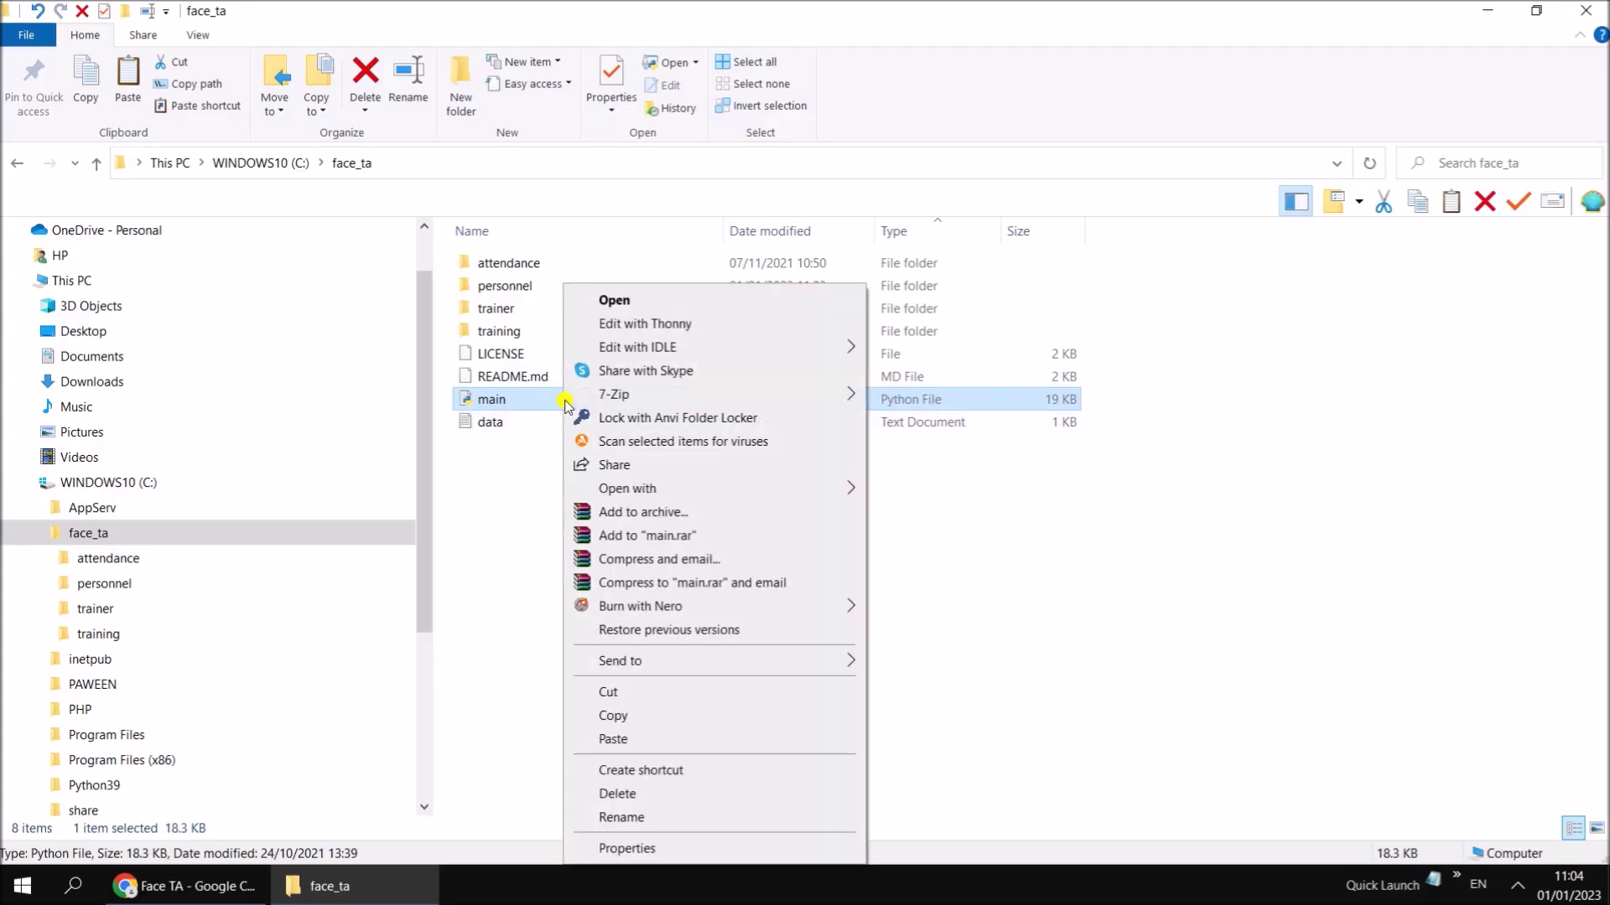
{"action": "left_click", "coordinate": [677, 302]}
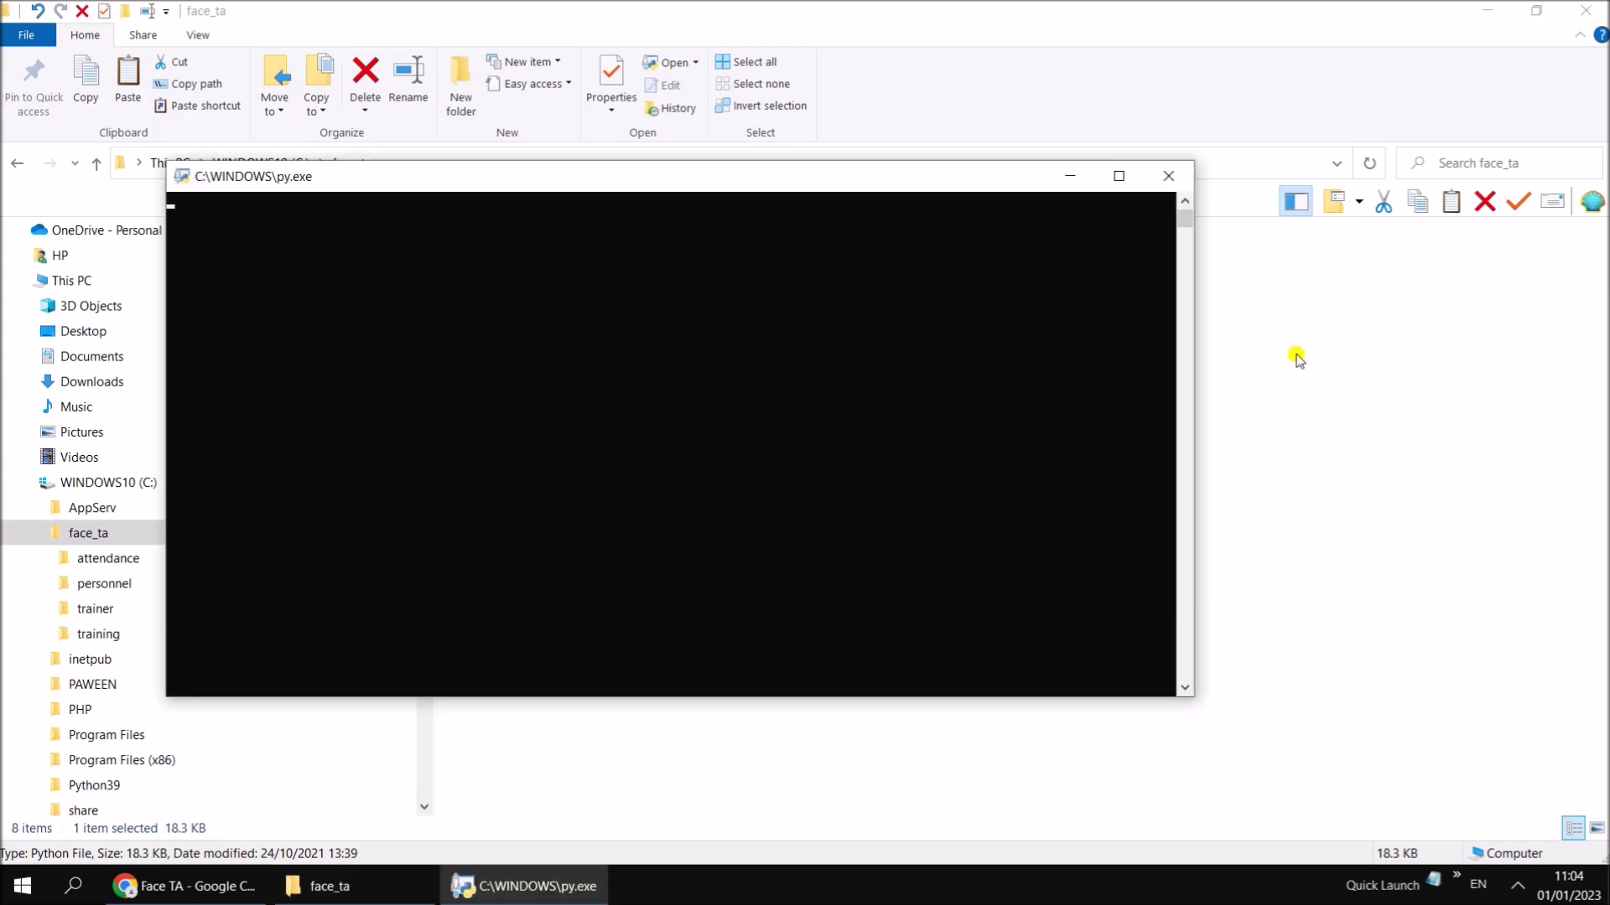
{"action": "left_click", "coordinate": [1488, 11]}
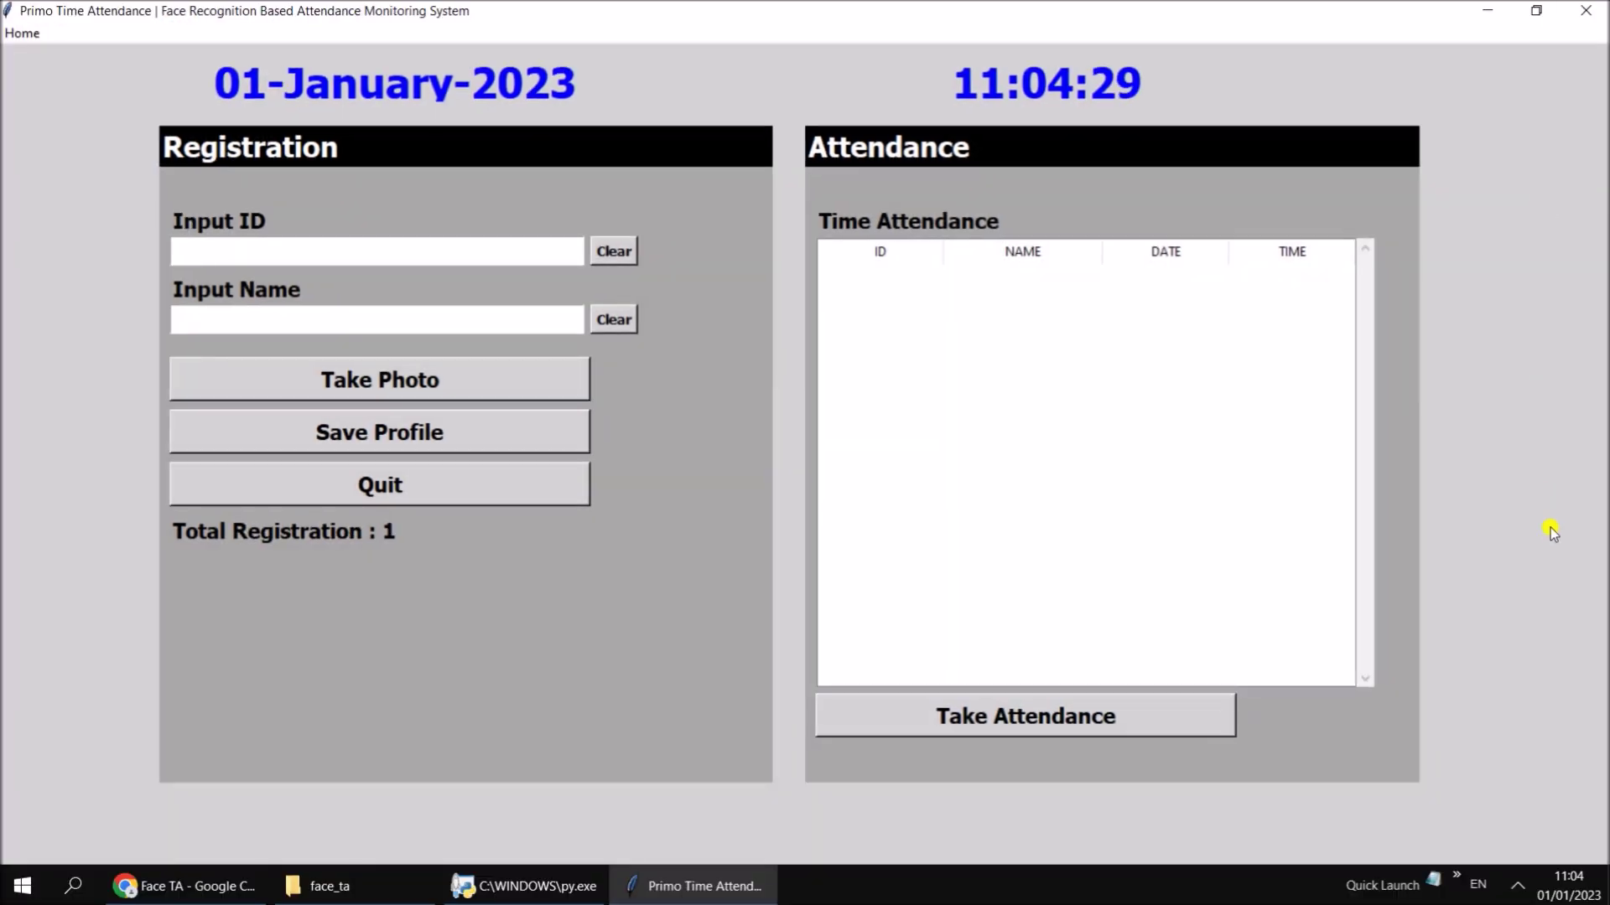
Step: Take attendance by face recognition, end the camera capture and select the logged entry
{"action": "left_click", "coordinate": [1157, 717]}
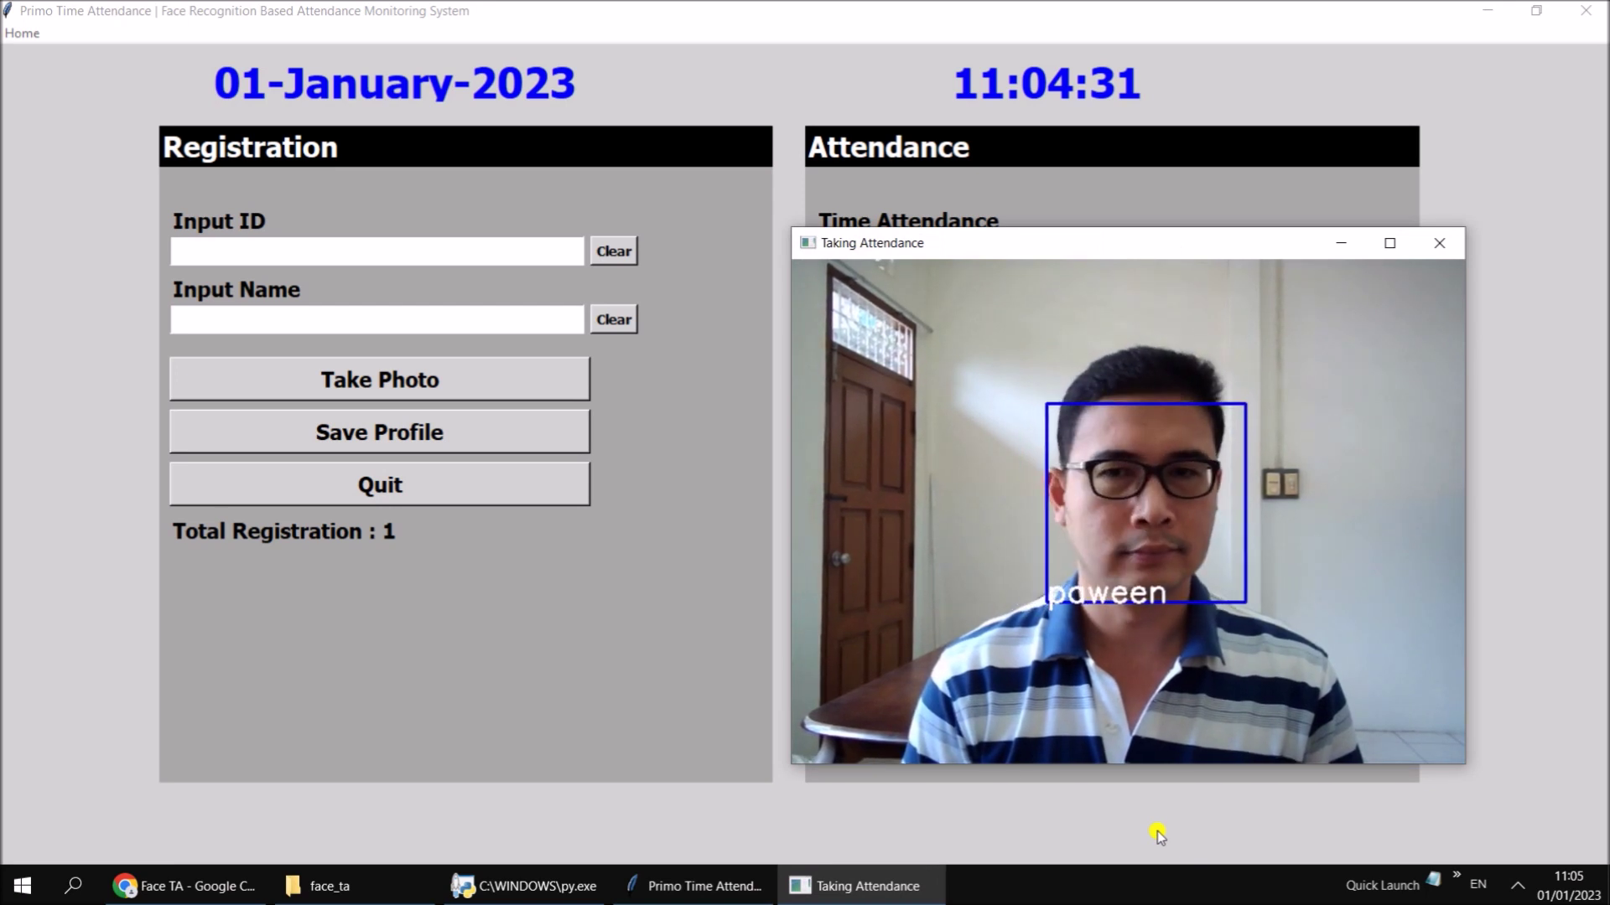
{"action": "key", "text": "q"}
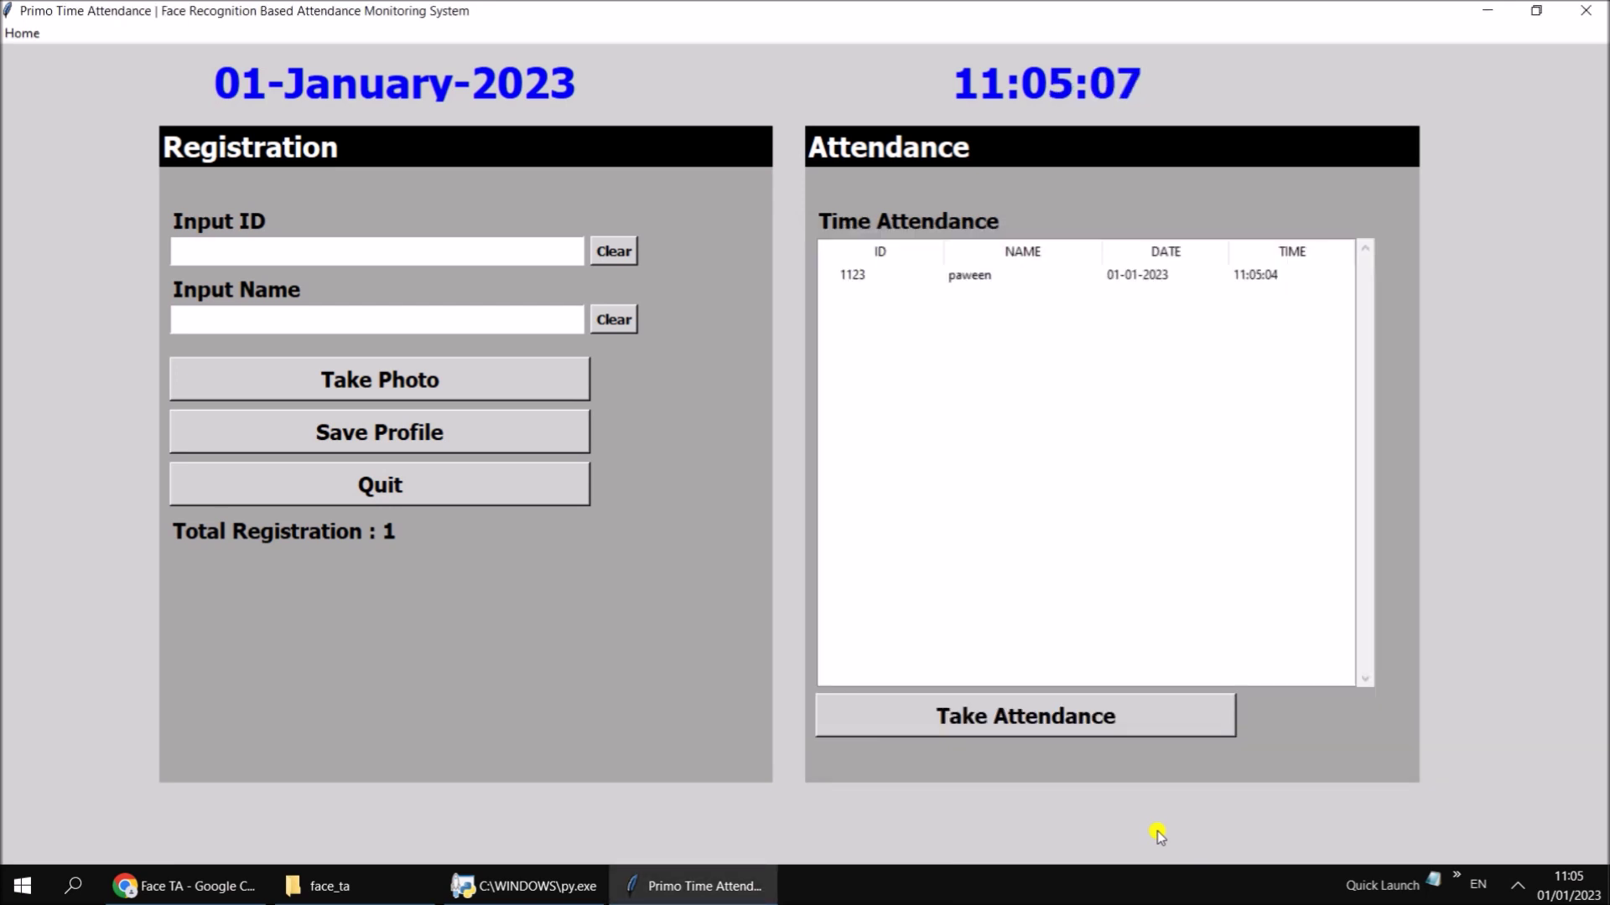
{"action": "left_click", "coordinate": [913, 277]}
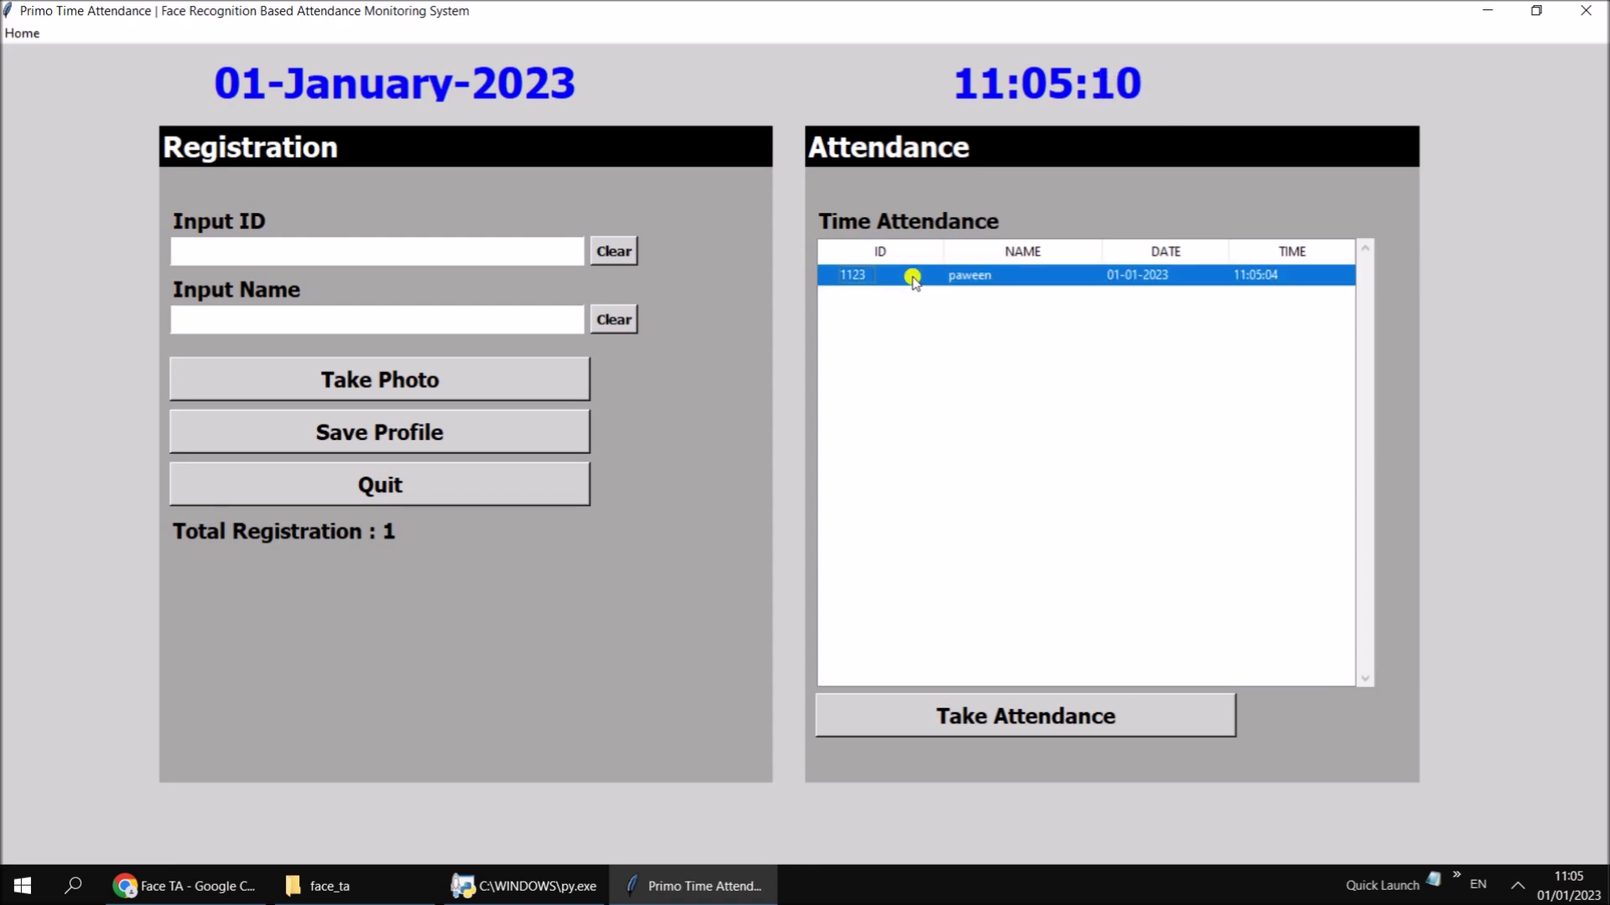
Step: Quit the attendance program and its console, relaunch main from the face_ta folder and maximize the program window
{"action": "left_click", "coordinate": [501, 485]}
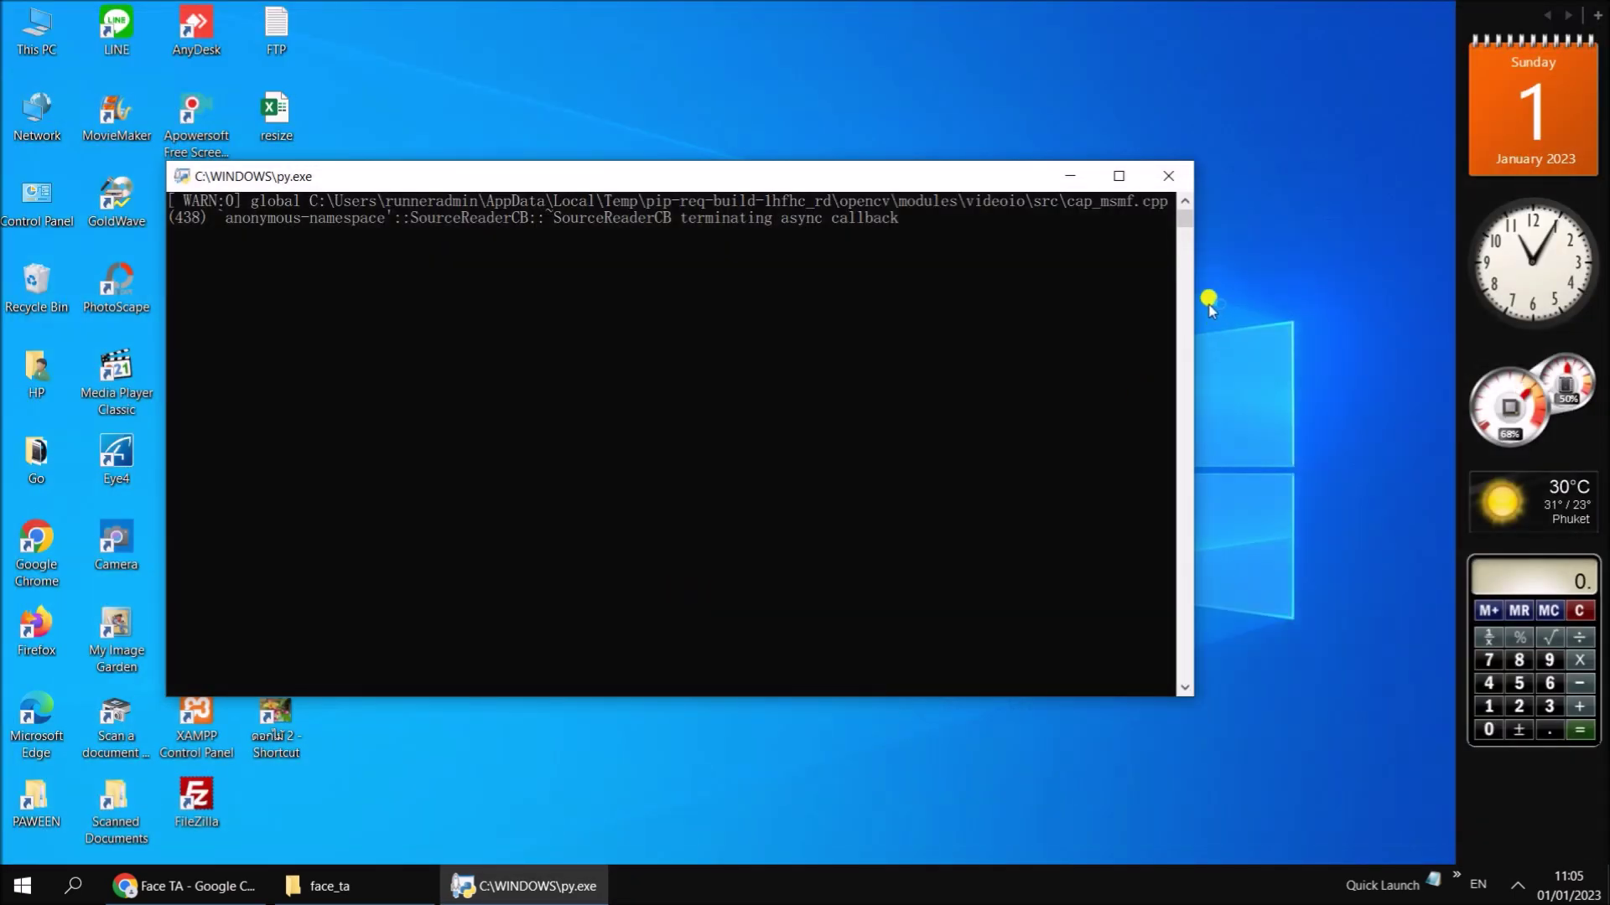
{"action": "left_click", "coordinate": [1170, 175]}
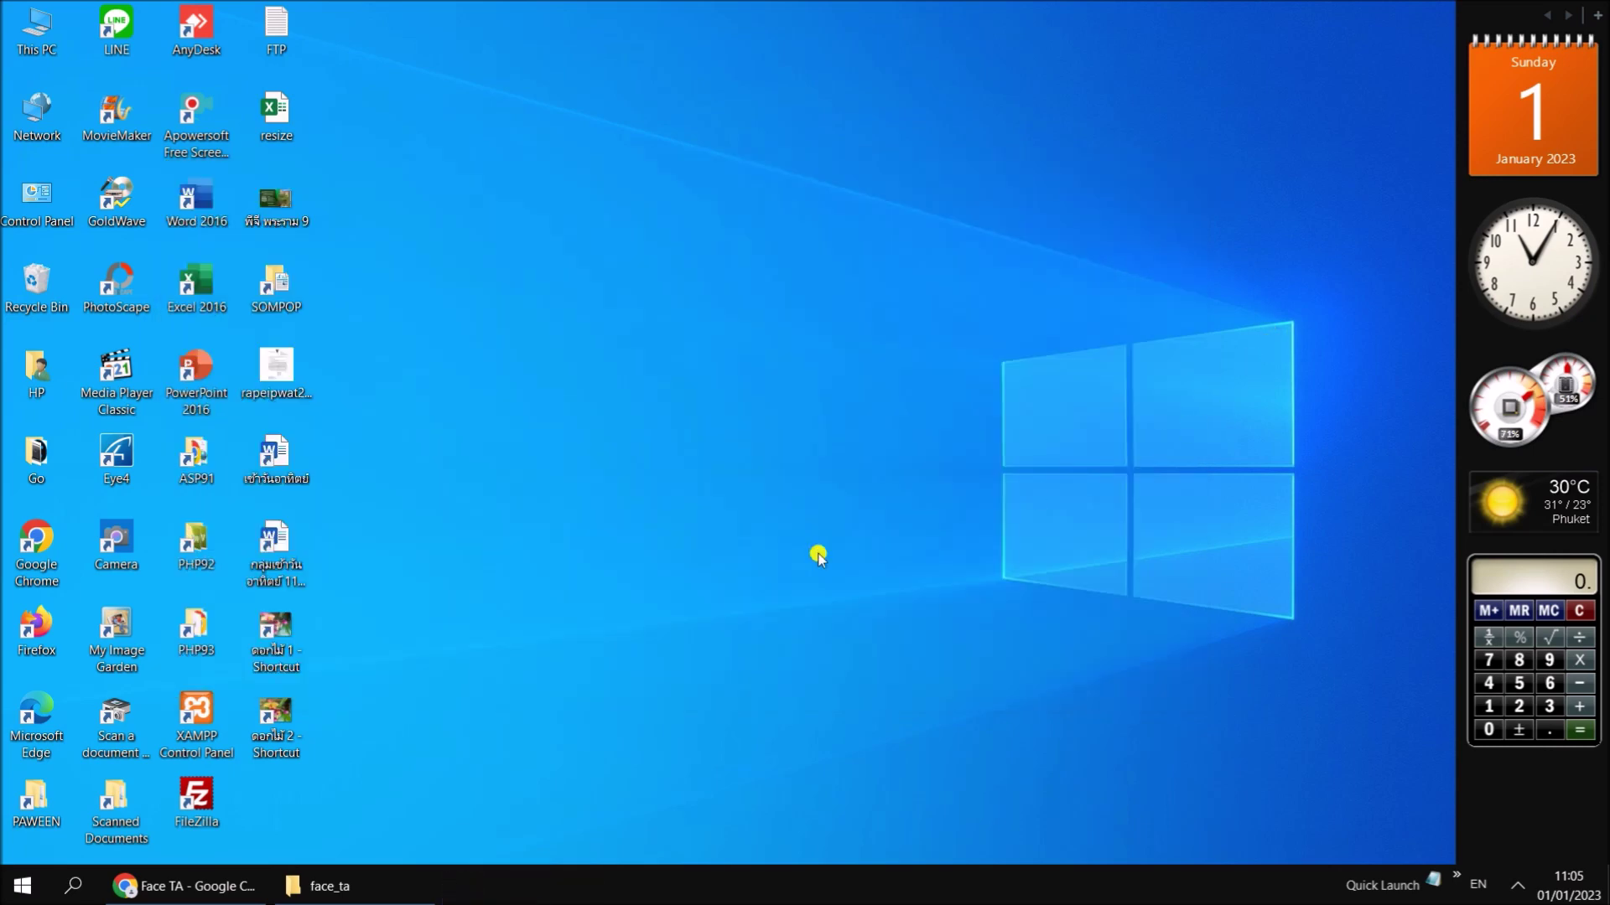
{"action": "left_click", "coordinate": [406, 884]}
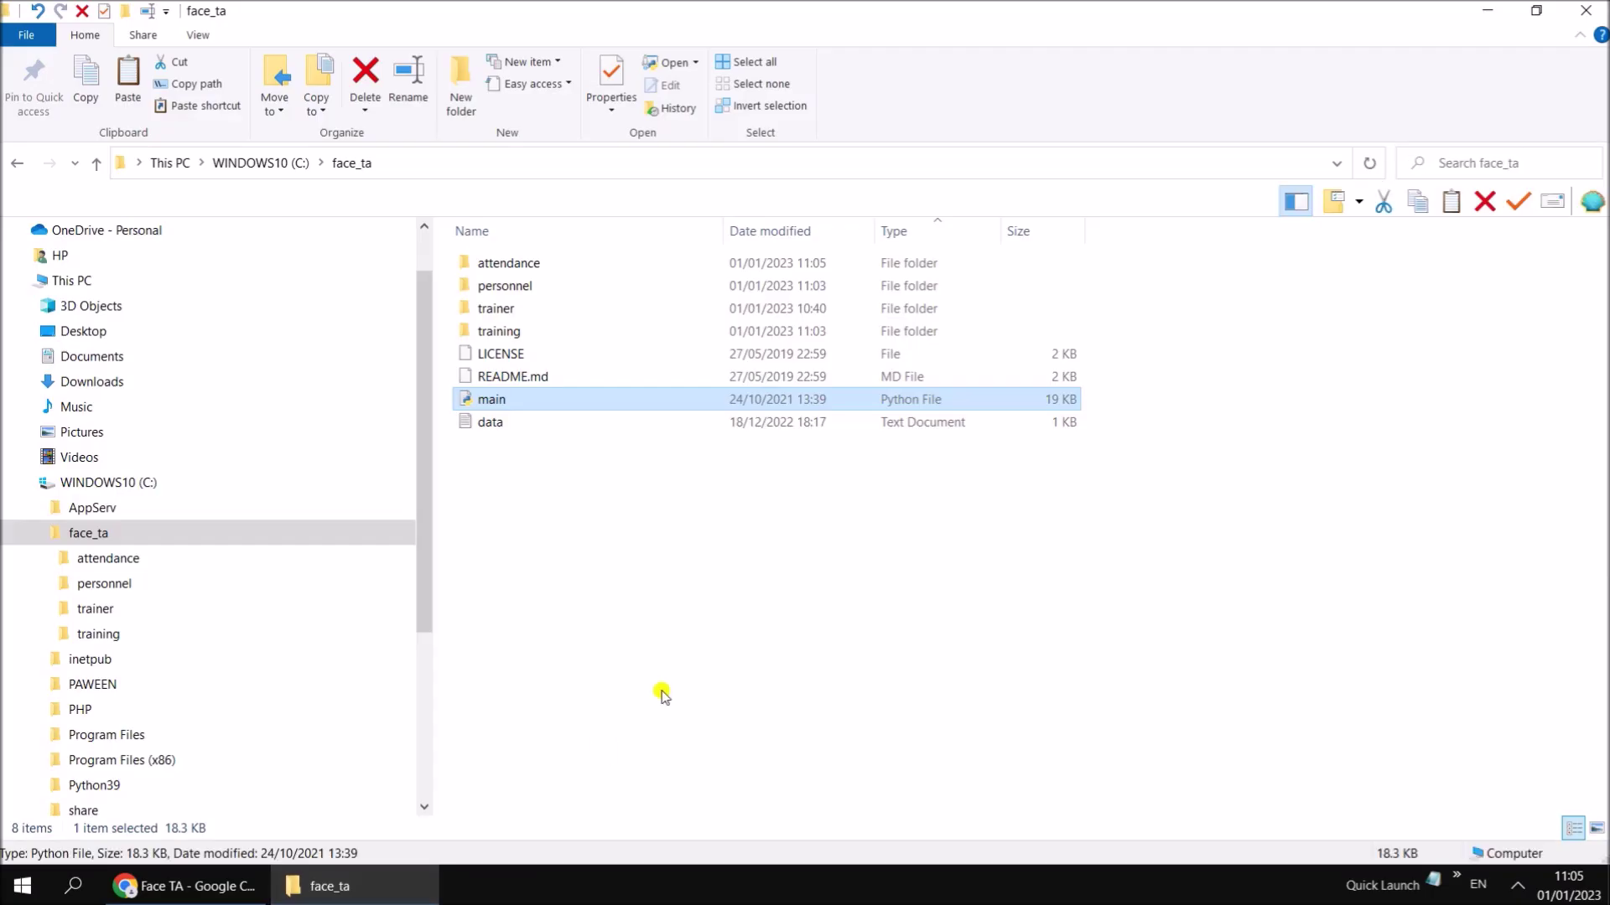
{"action": "right_click", "coordinate": [528, 394]}
{"action": "left_click", "coordinate": [640, 304]}
{"action": "left_click", "coordinate": [1492, 10]}
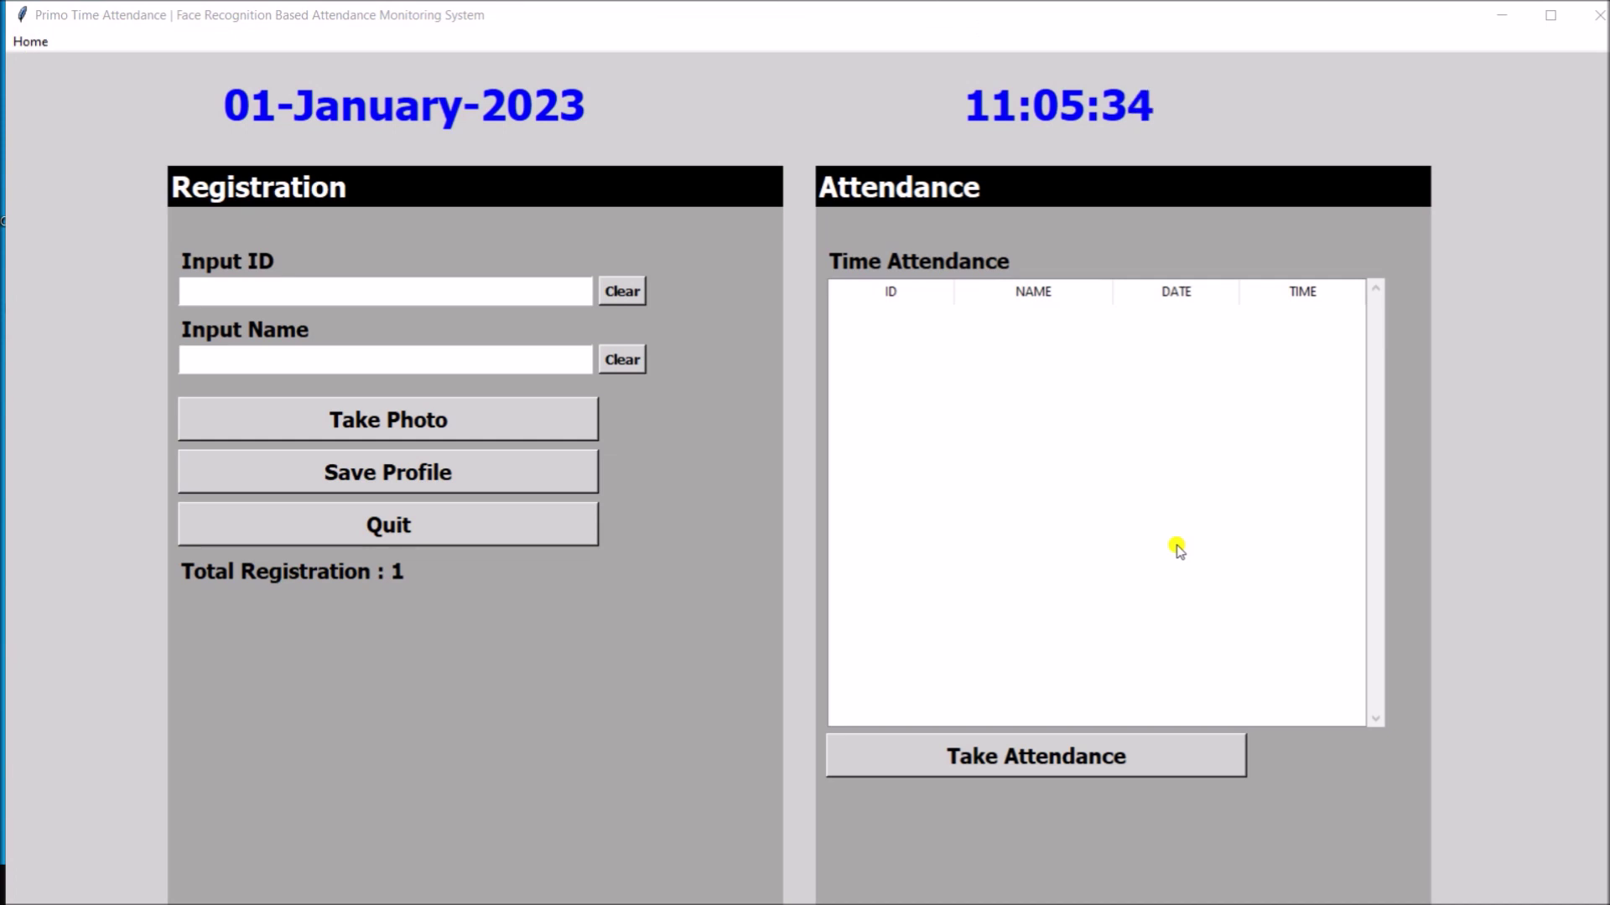
{"action": "left_click", "coordinate": [1550, 15]}
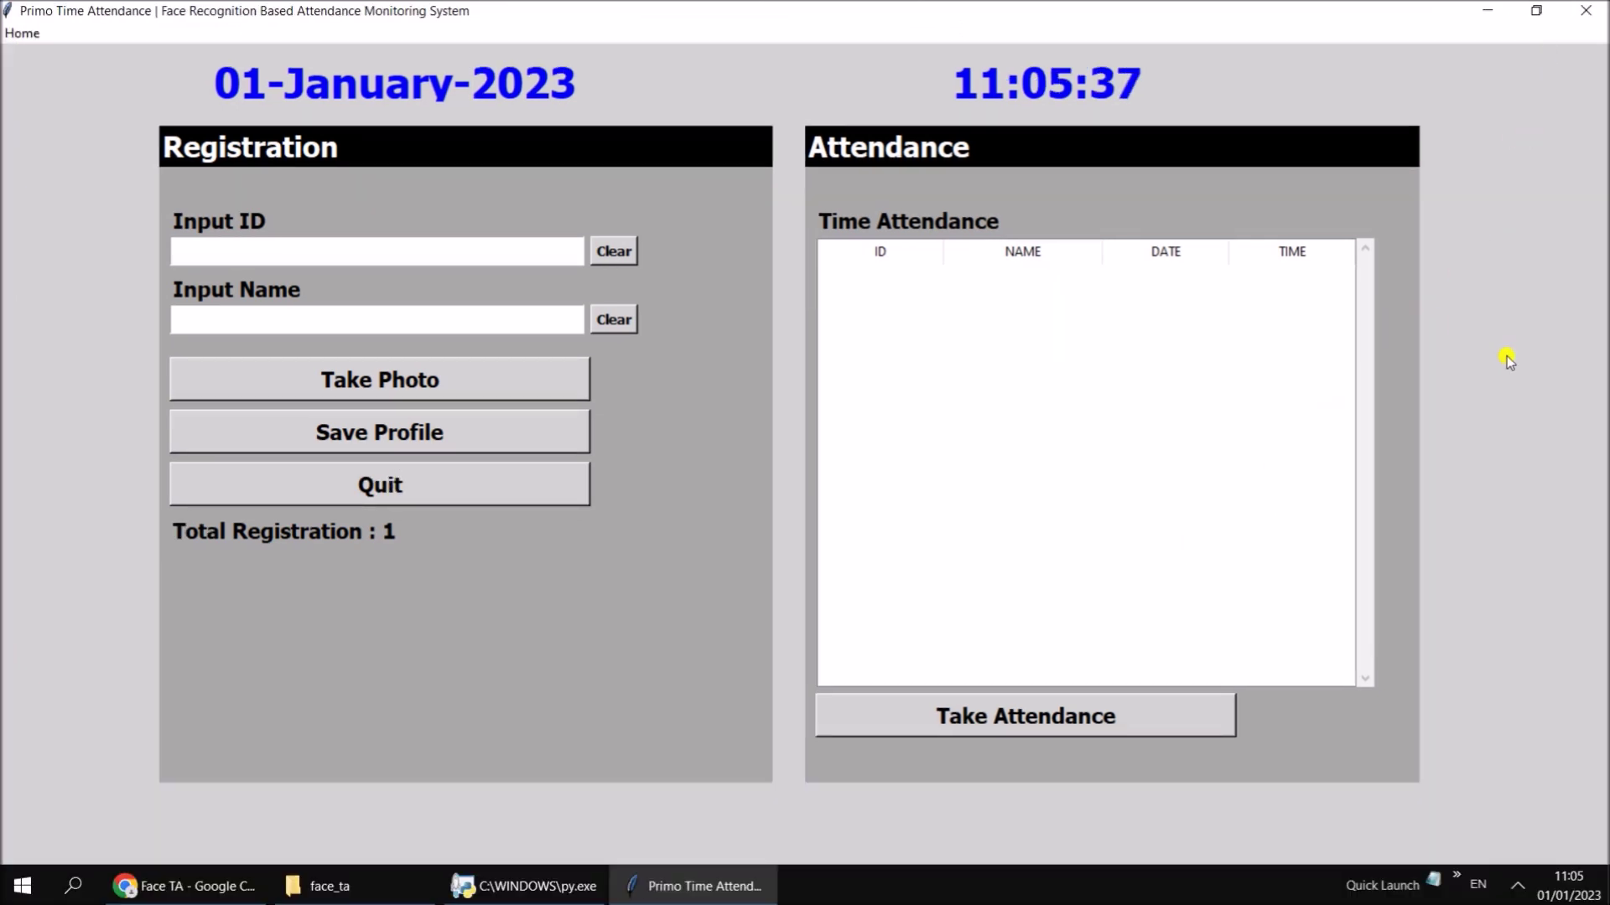
Step: Take a second attendance by face recognition, check the logged entries, and quit the program and its console
{"action": "left_click", "coordinate": [1160, 715]}
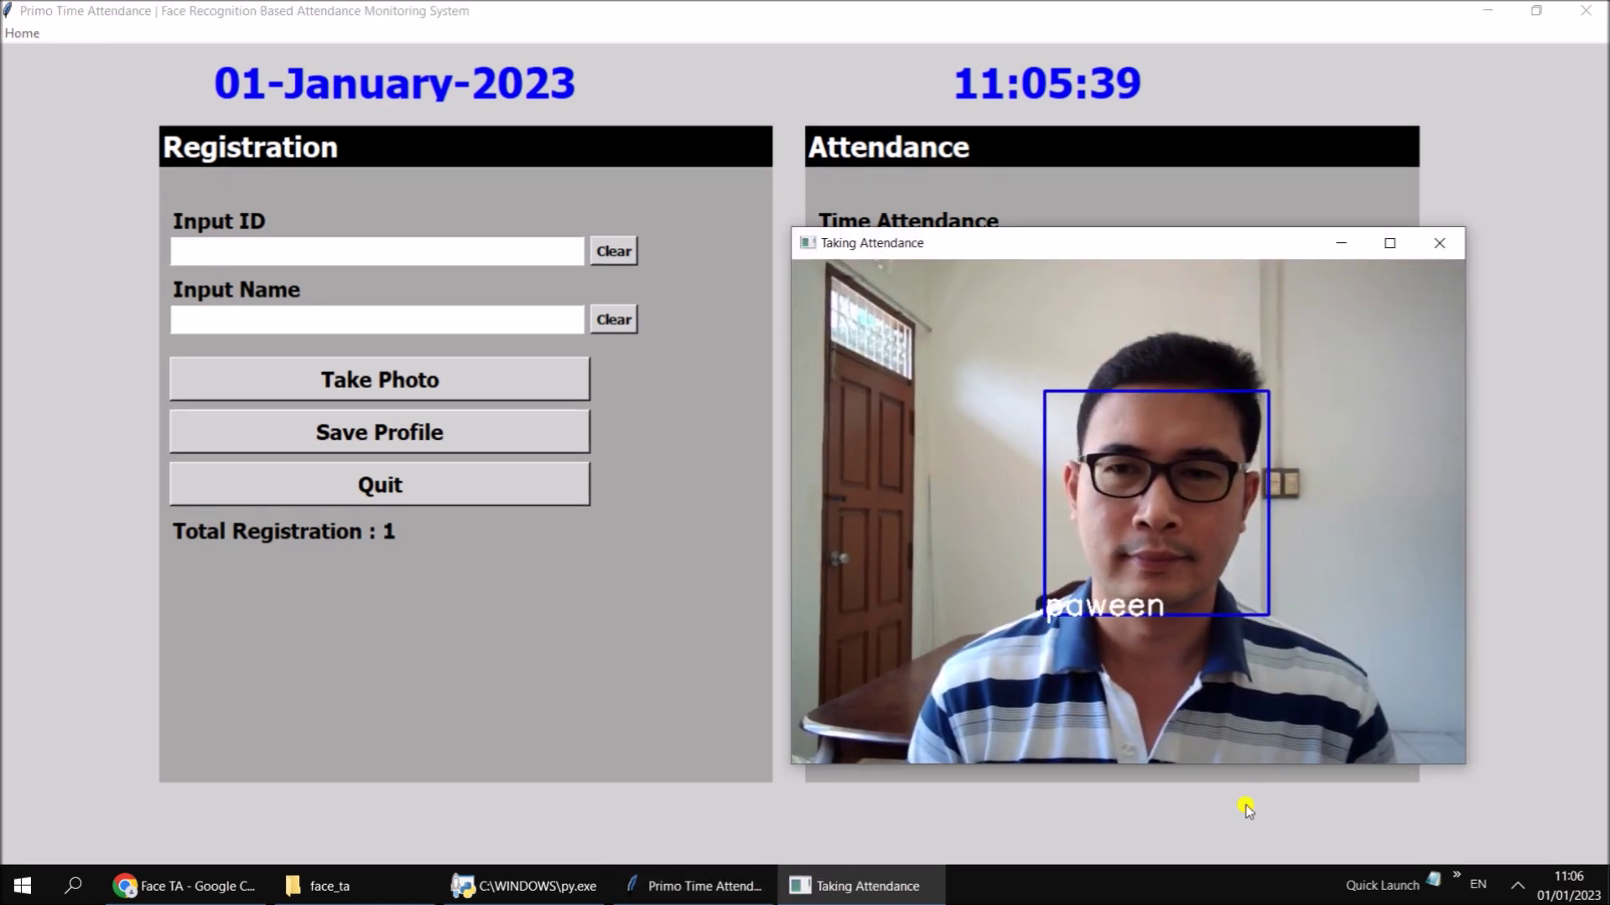
{"action": "key", "text": "q"}
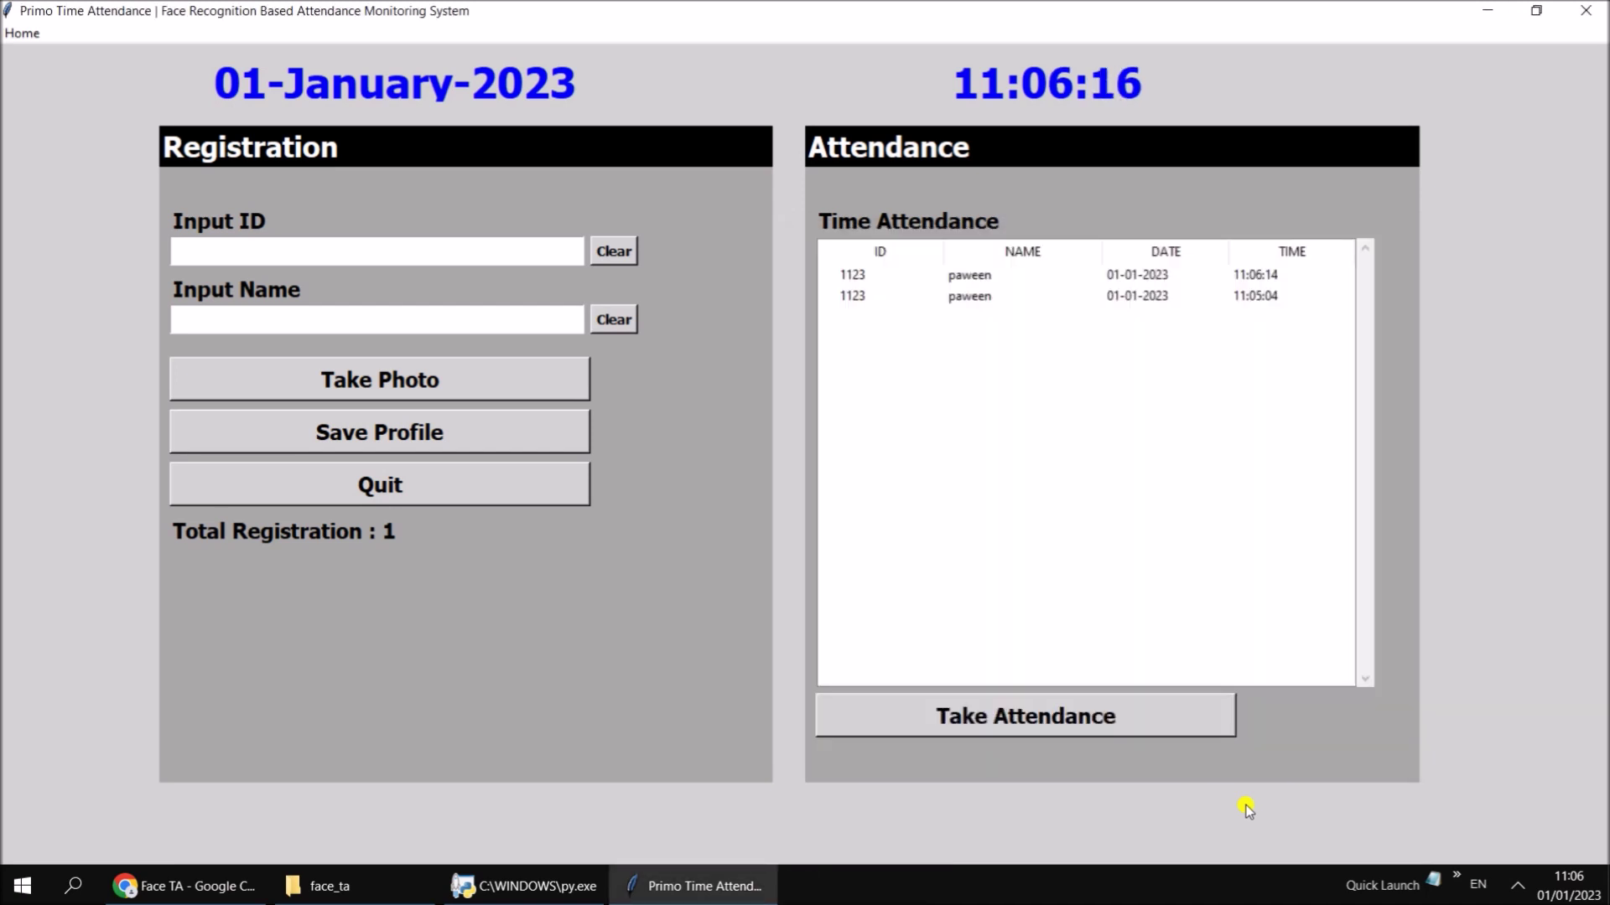
{"action": "left_click", "coordinate": [1041, 275]}
{"action": "left_click", "coordinate": [1042, 296]}
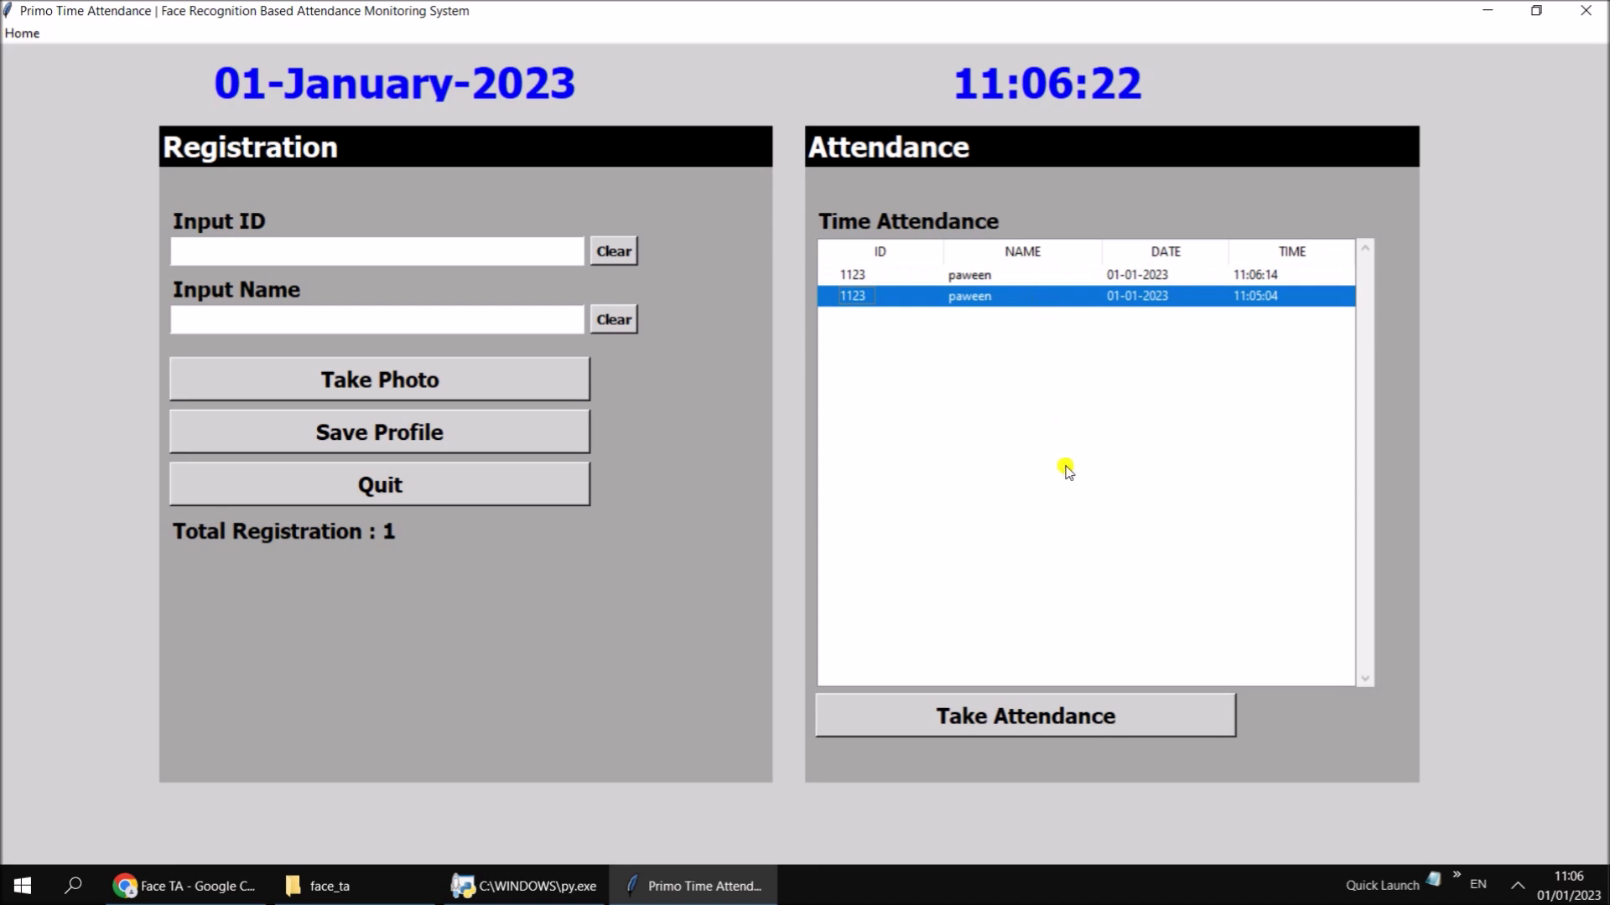
{"action": "left_click", "coordinate": [506, 491]}
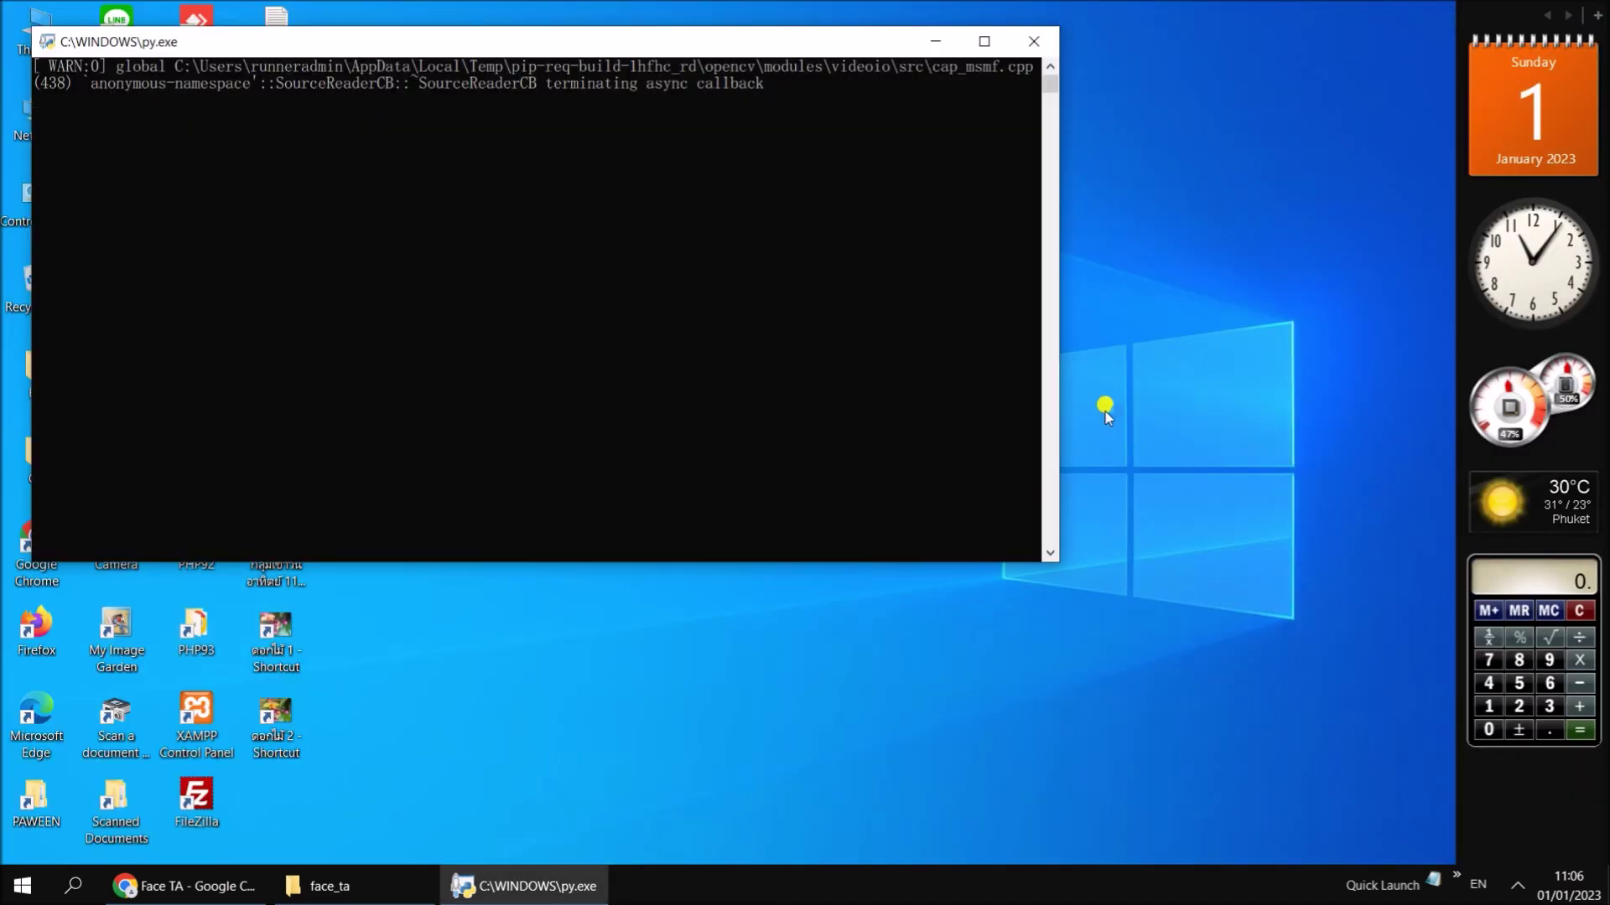
{"action": "left_click", "coordinate": [1034, 41]}
Step: Open Attendance_01-01-2023 from face_ta's attendance folder to review the logged entries, and close it
{"action": "left_click", "coordinate": [330, 886]}
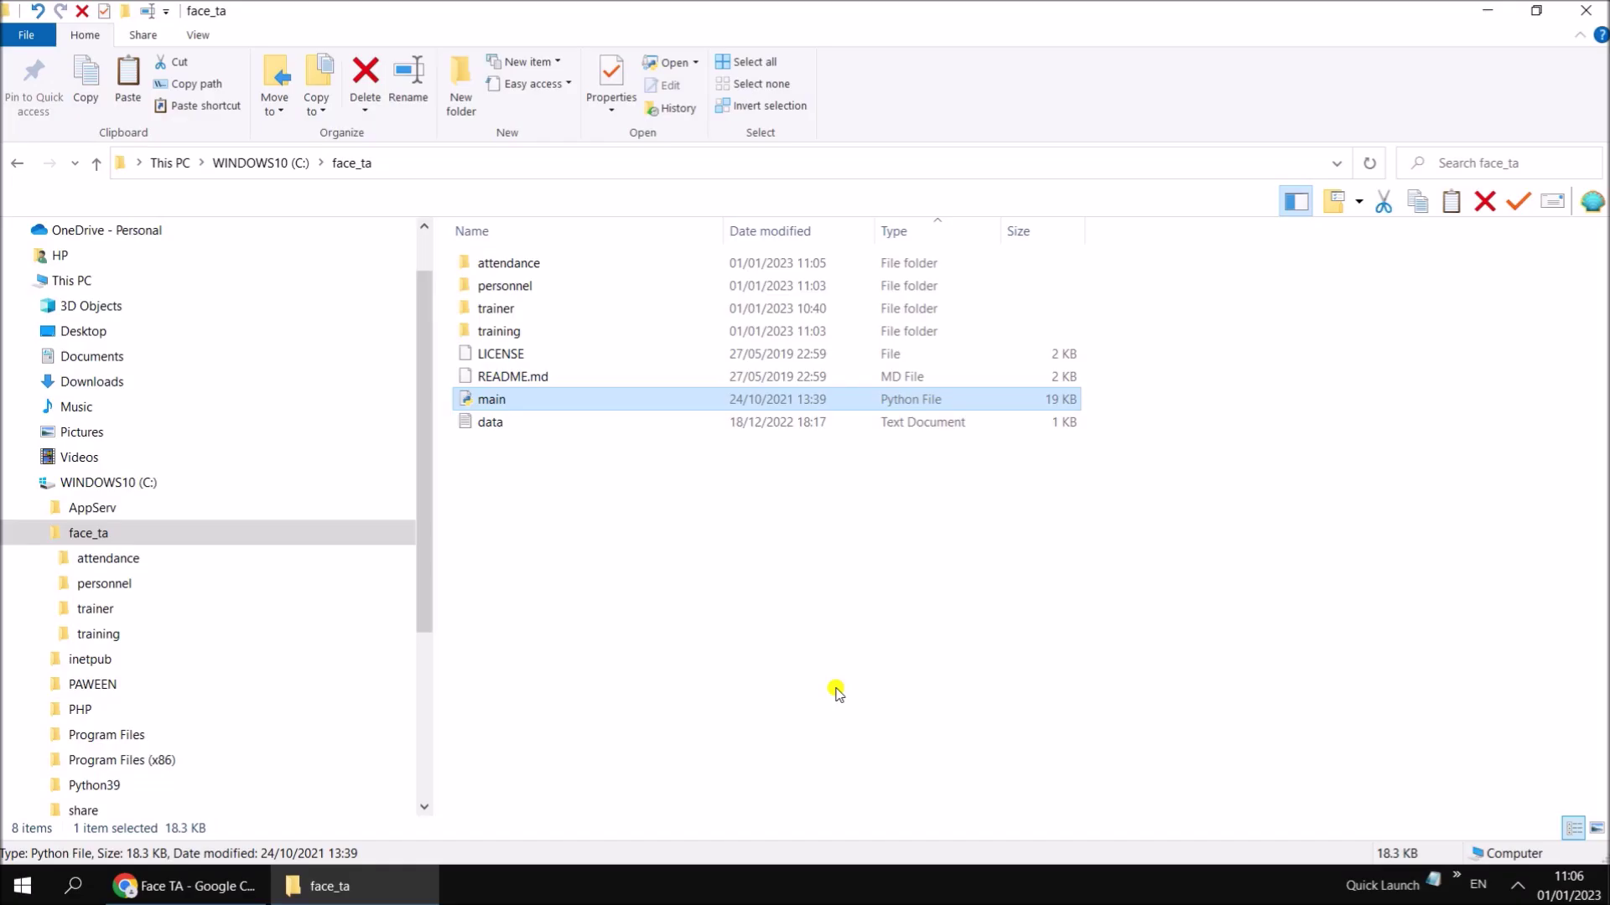
{"action": "left_click", "coordinate": [120, 560]}
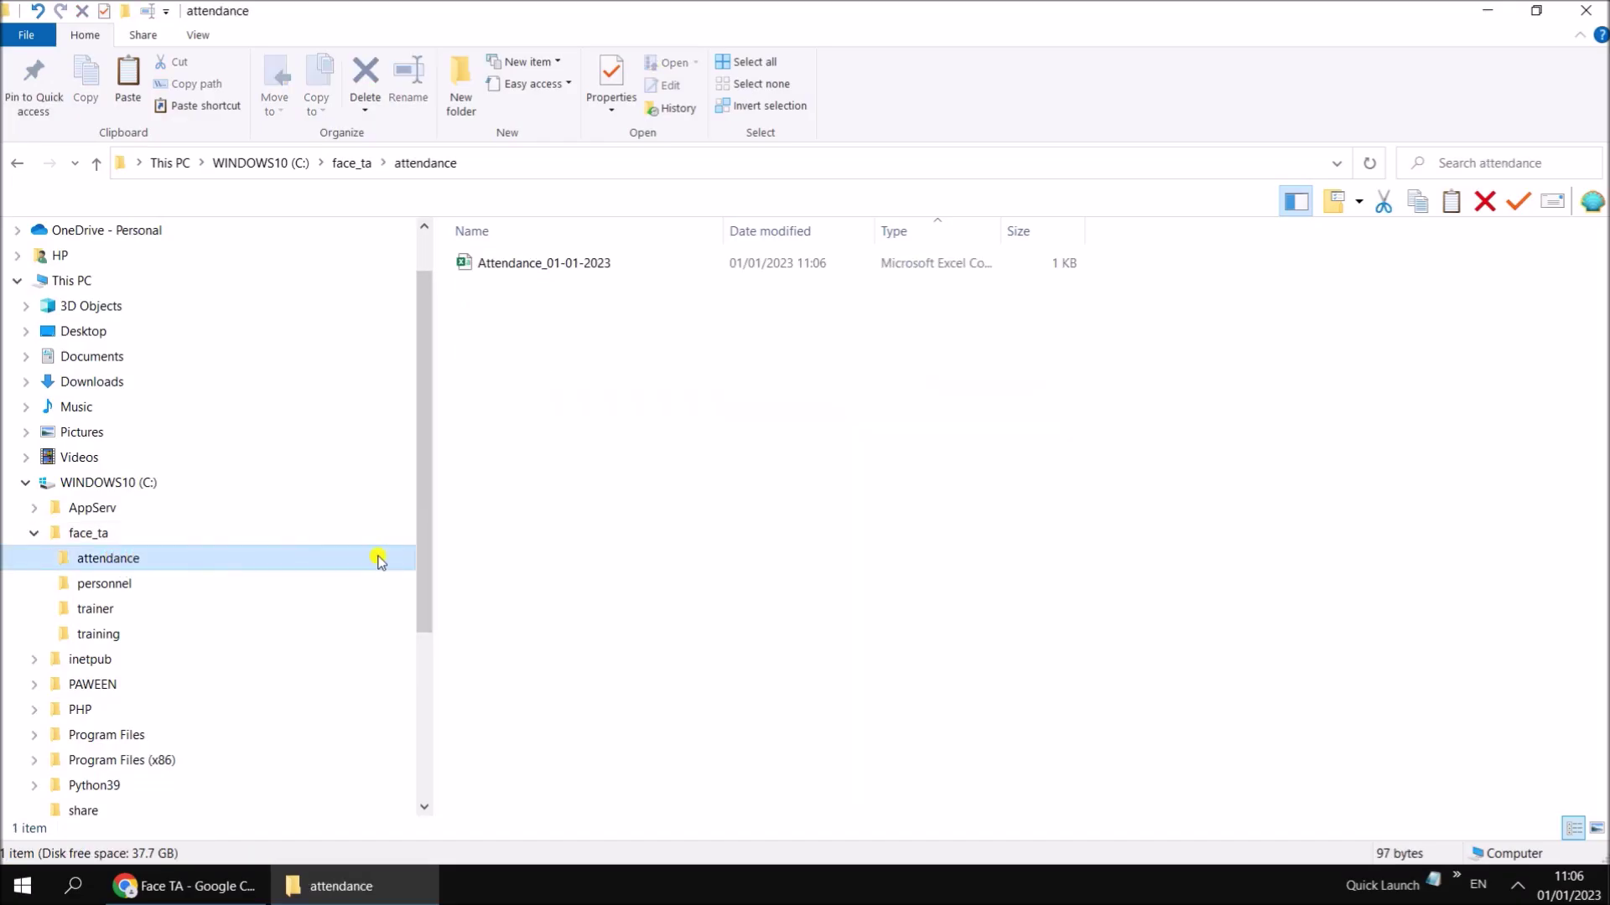
{"action": "double_click", "coordinate": [558, 266]}
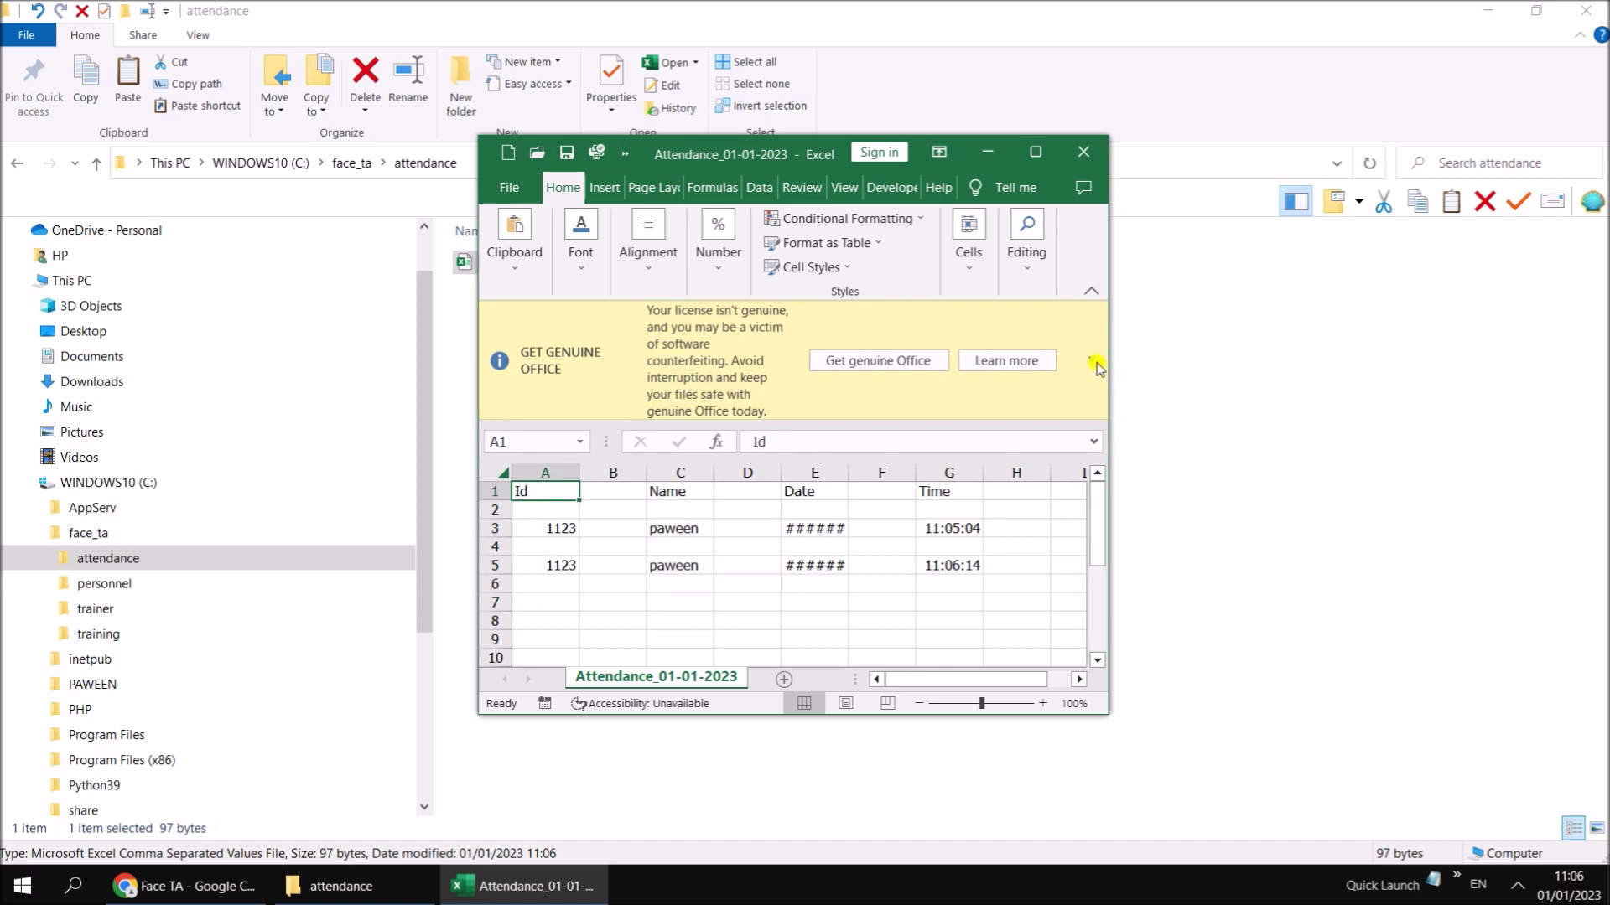
{"action": "left_click", "coordinate": [1098, 362]}
{"action": "left_click", "coordinate": [1082, 151]}
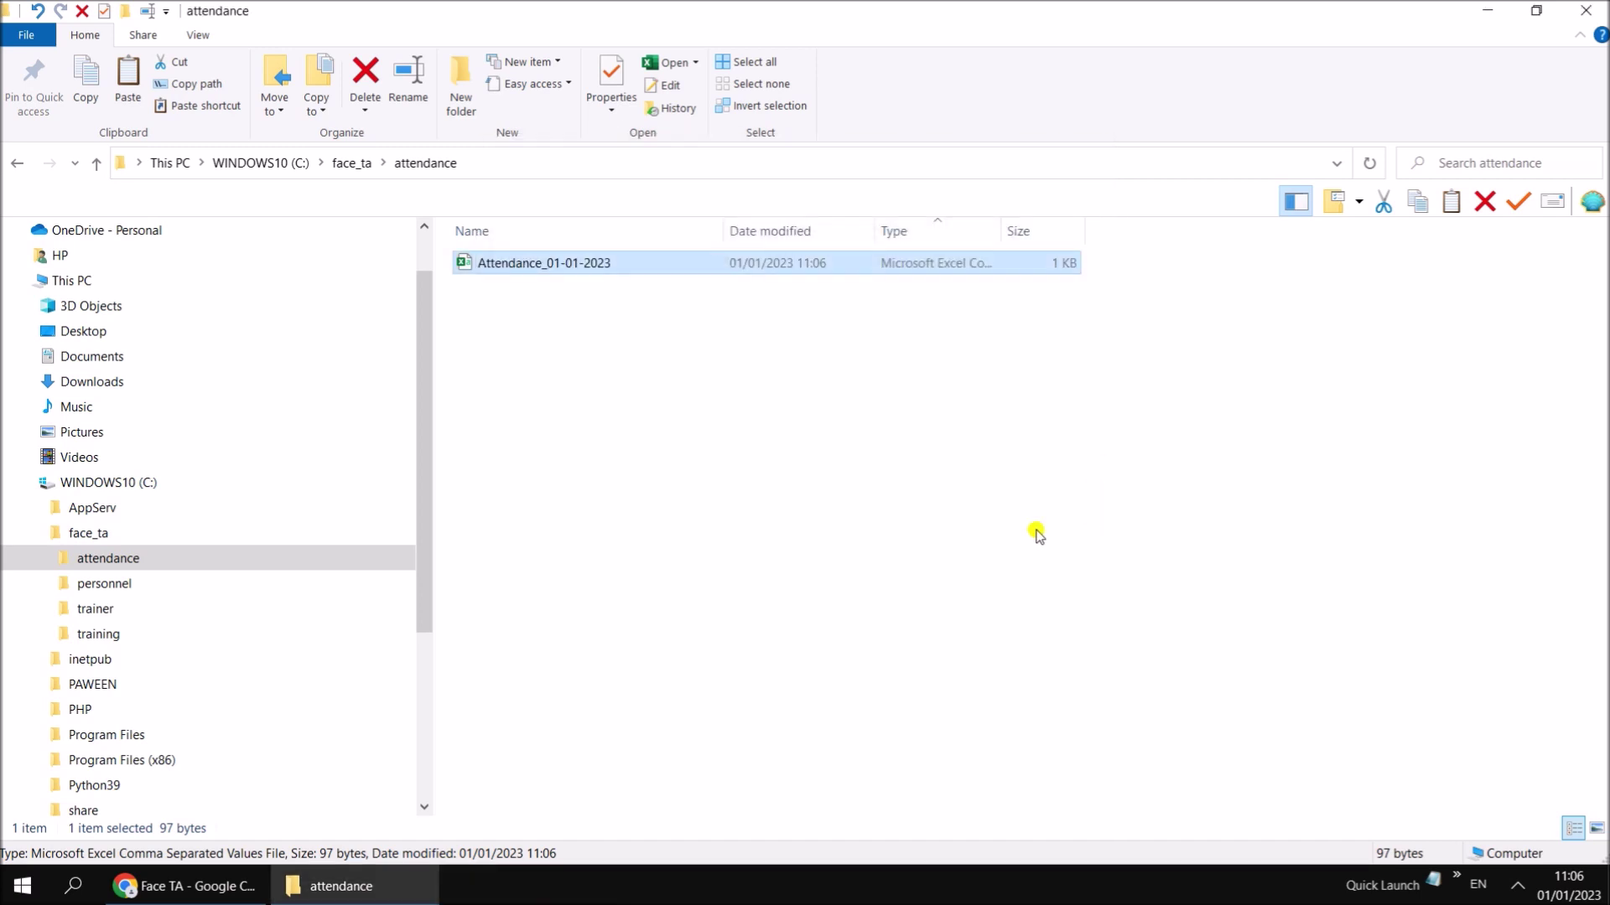
Step: Open the personnel file from face_ta's personnel folder to review the registered person's record
{"action": "left_click", "coordinate": [118, 584]}
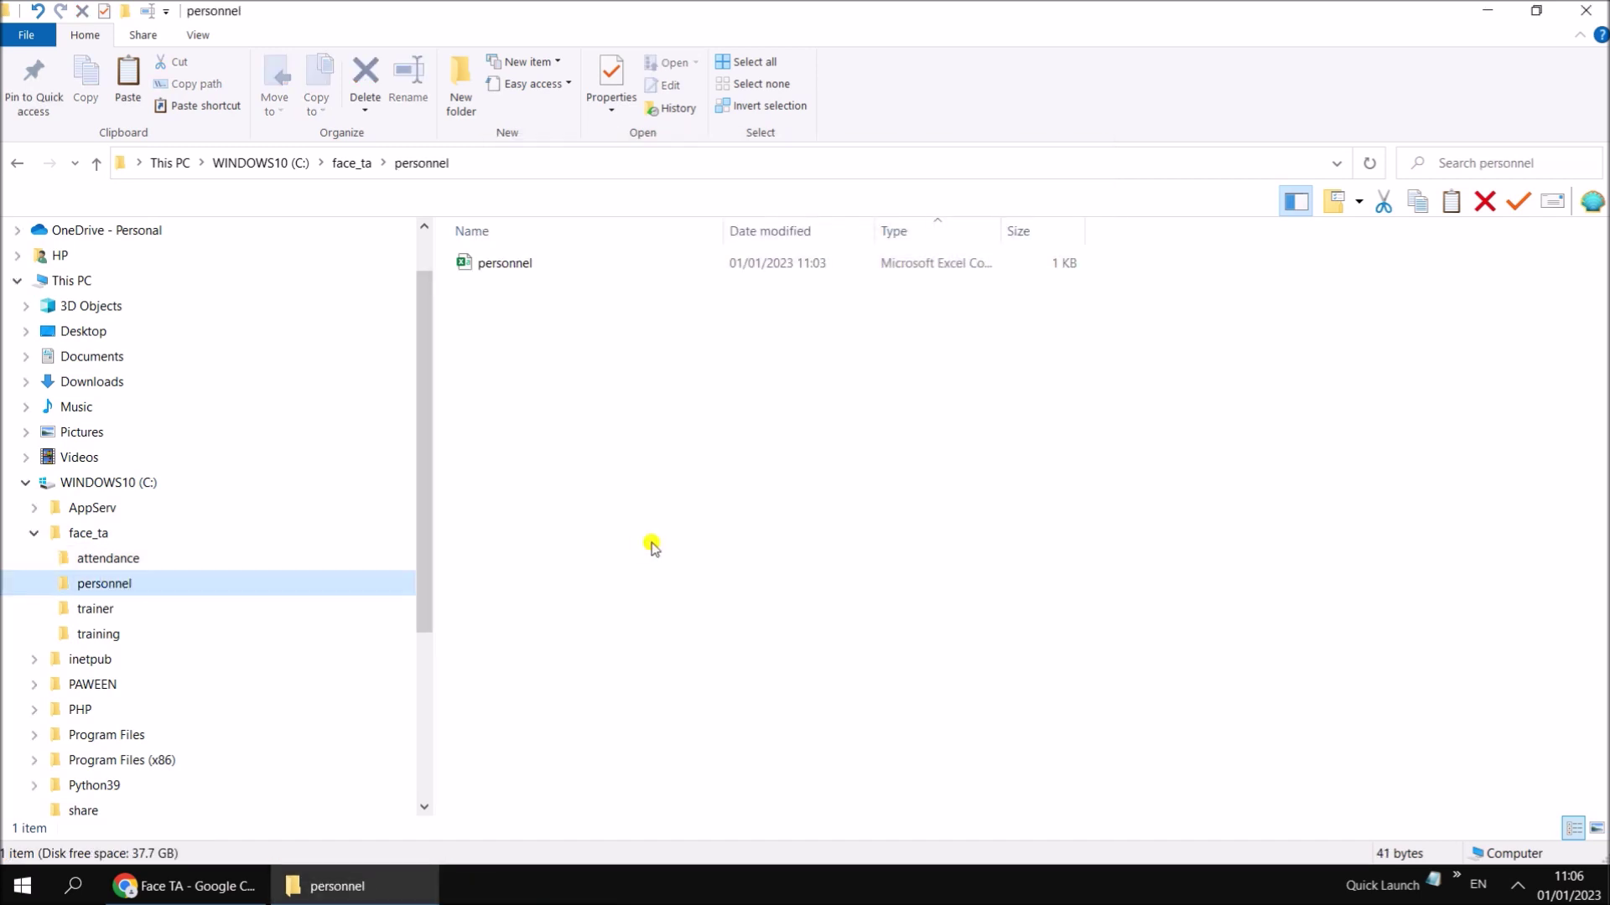
{"action": "left_click", "coordinate": [538, 266]}
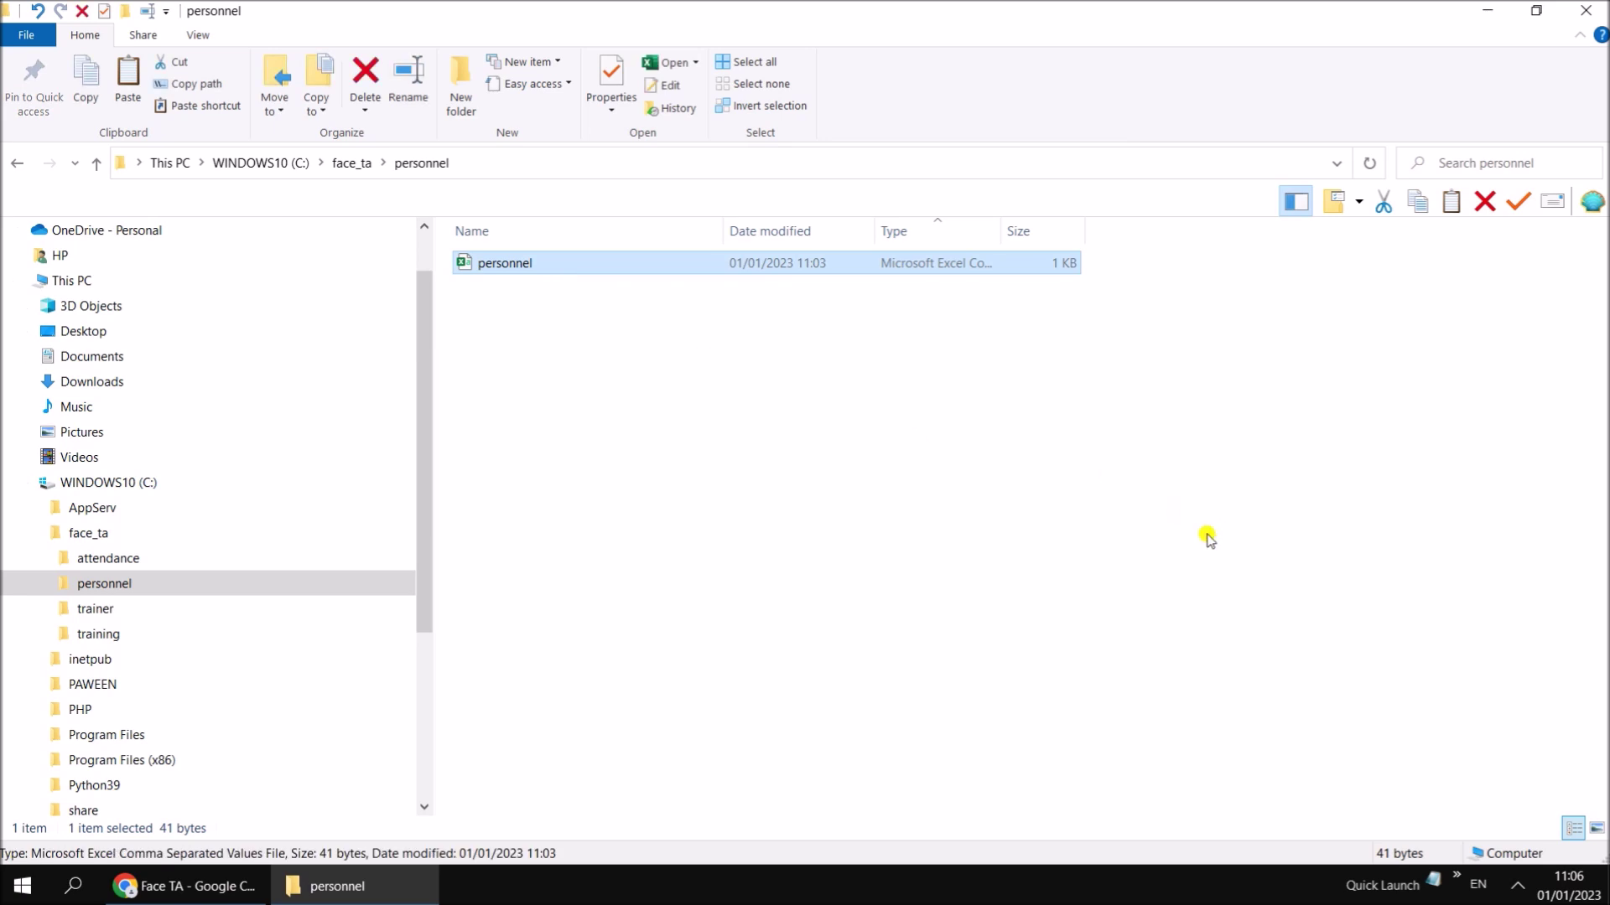
{"action": "key", "text": "Return"}
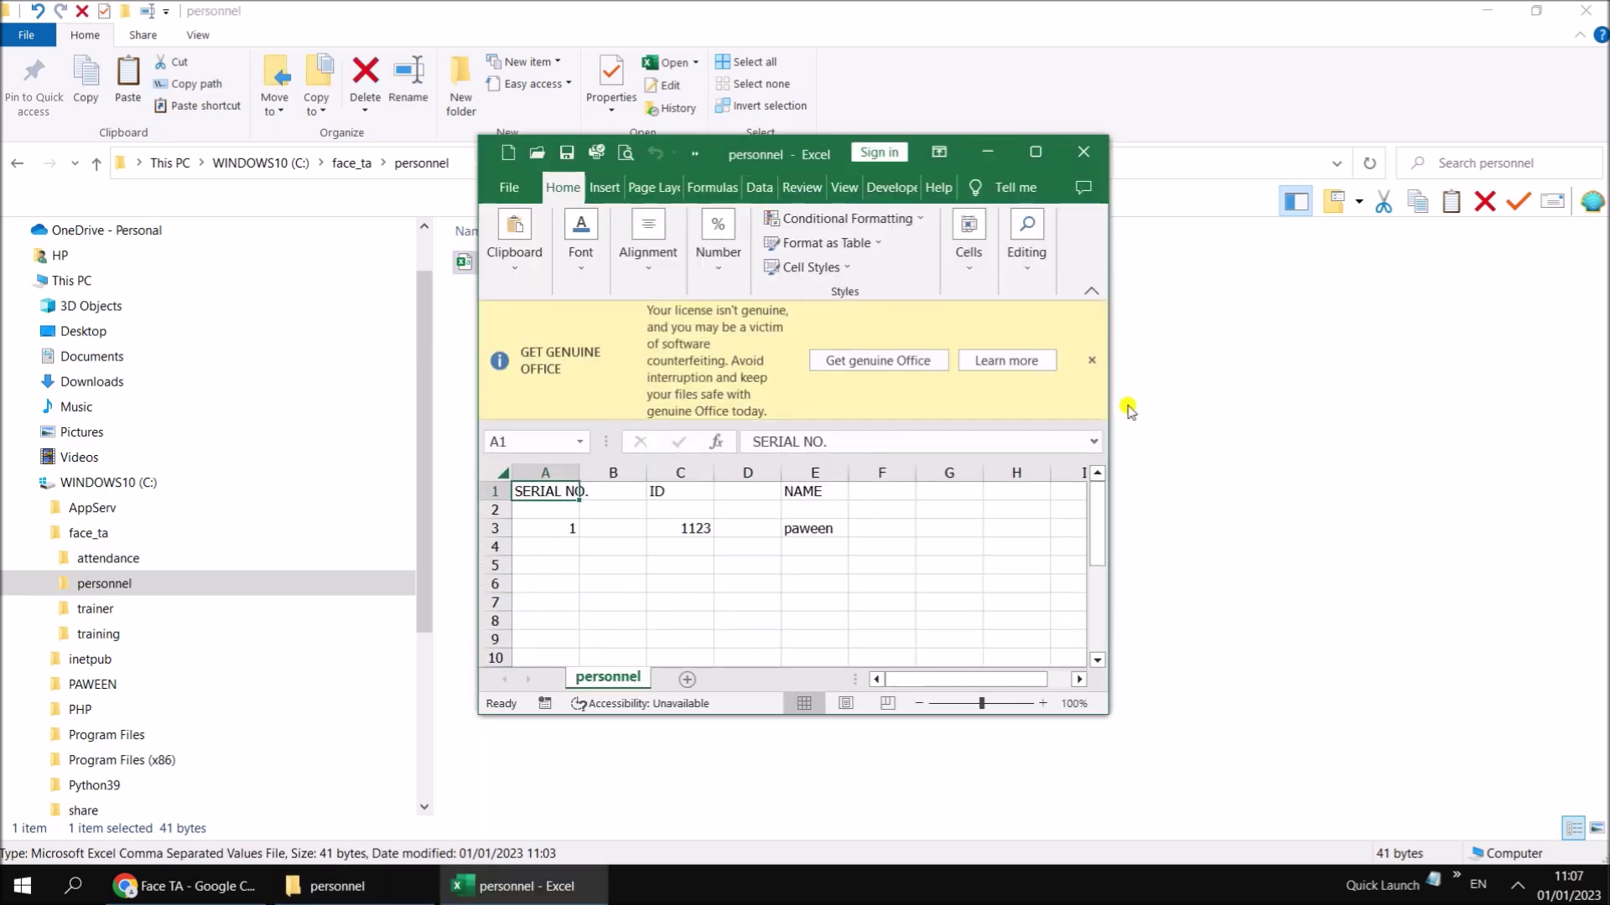
Step: Close the personnel file, look through face_ta's trainer and training folders, and return to the face_ta folder
{"action": "left_click", "coordinate": [1089, 363]}
{"action": "left_click", "coordinate": [1083, 152]}
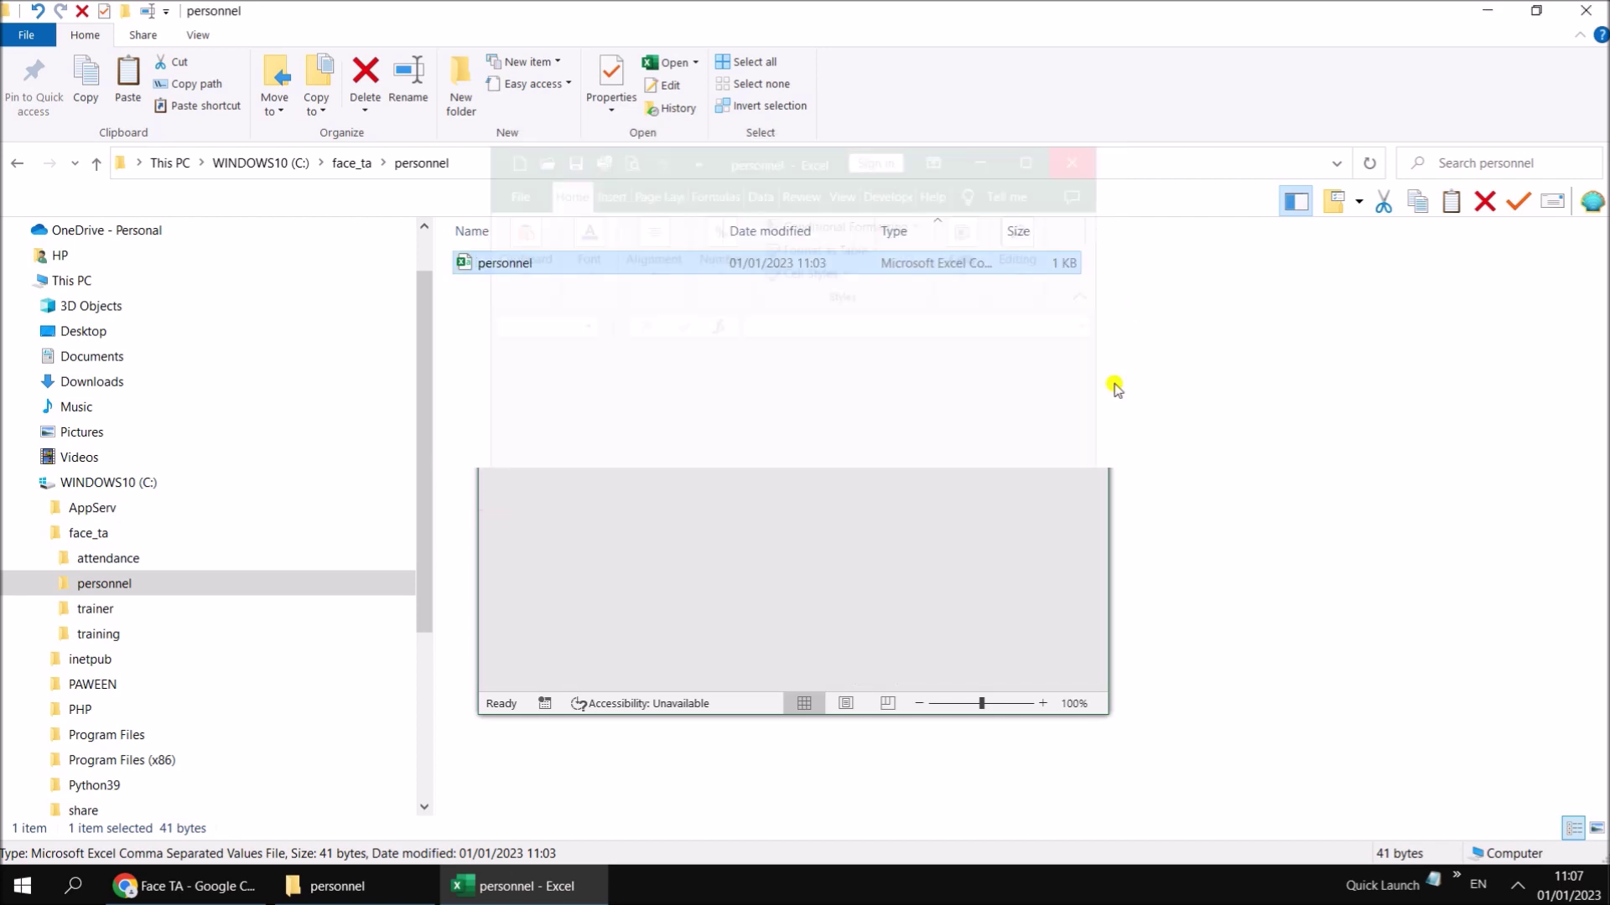
{"action": "left_click", "coordinate": [109, 609]}
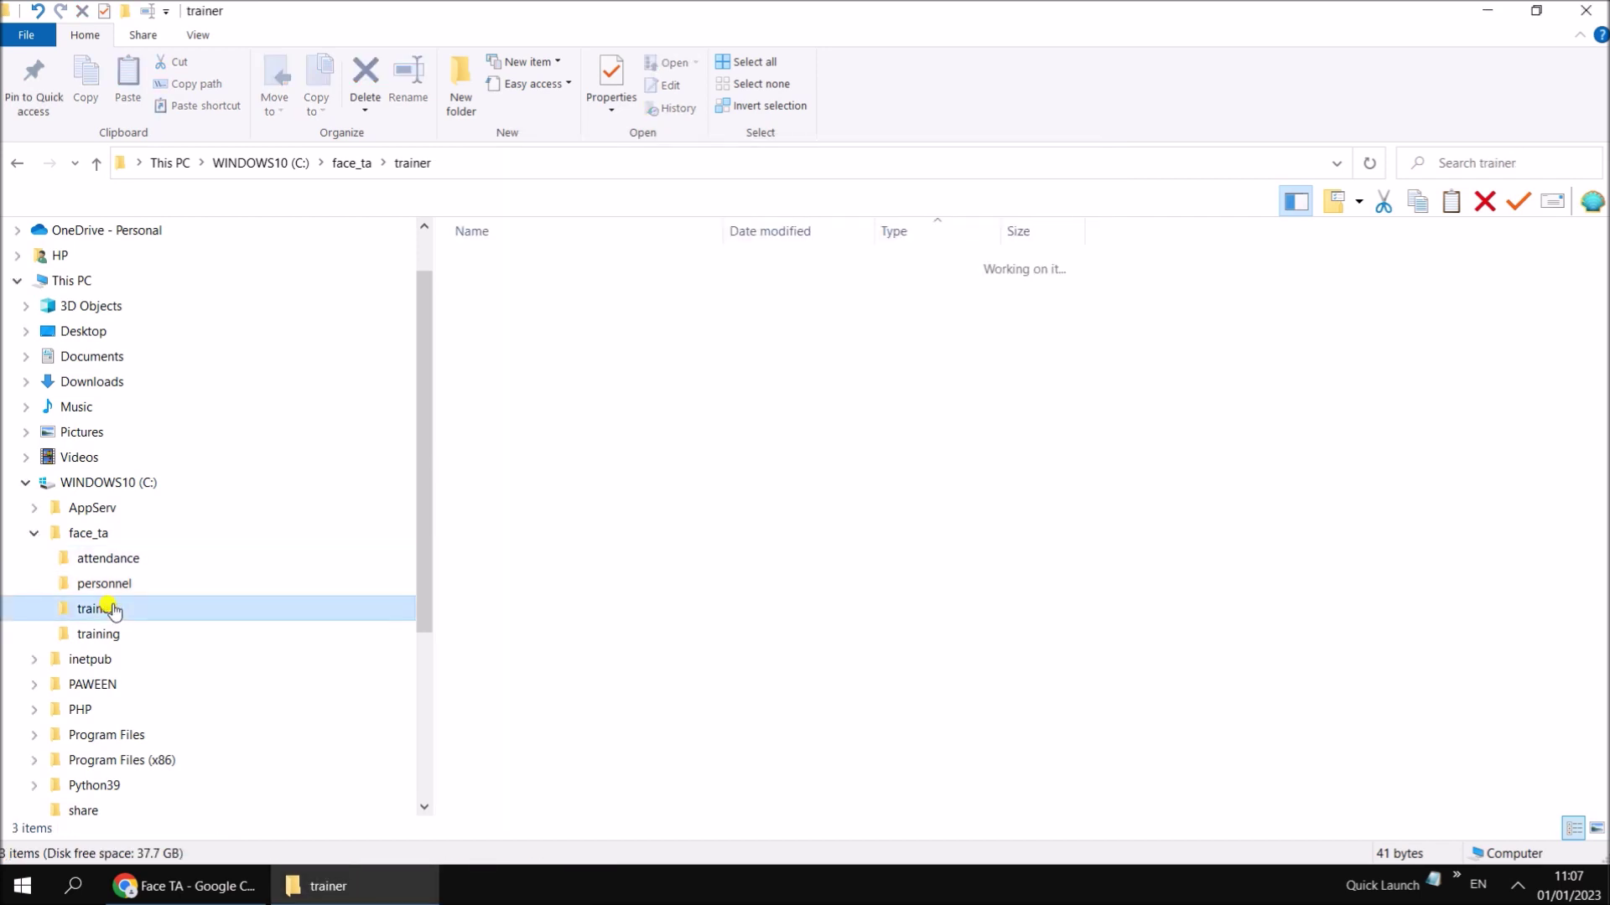
{"action": "left_click", "coordinate": [113, 636]}
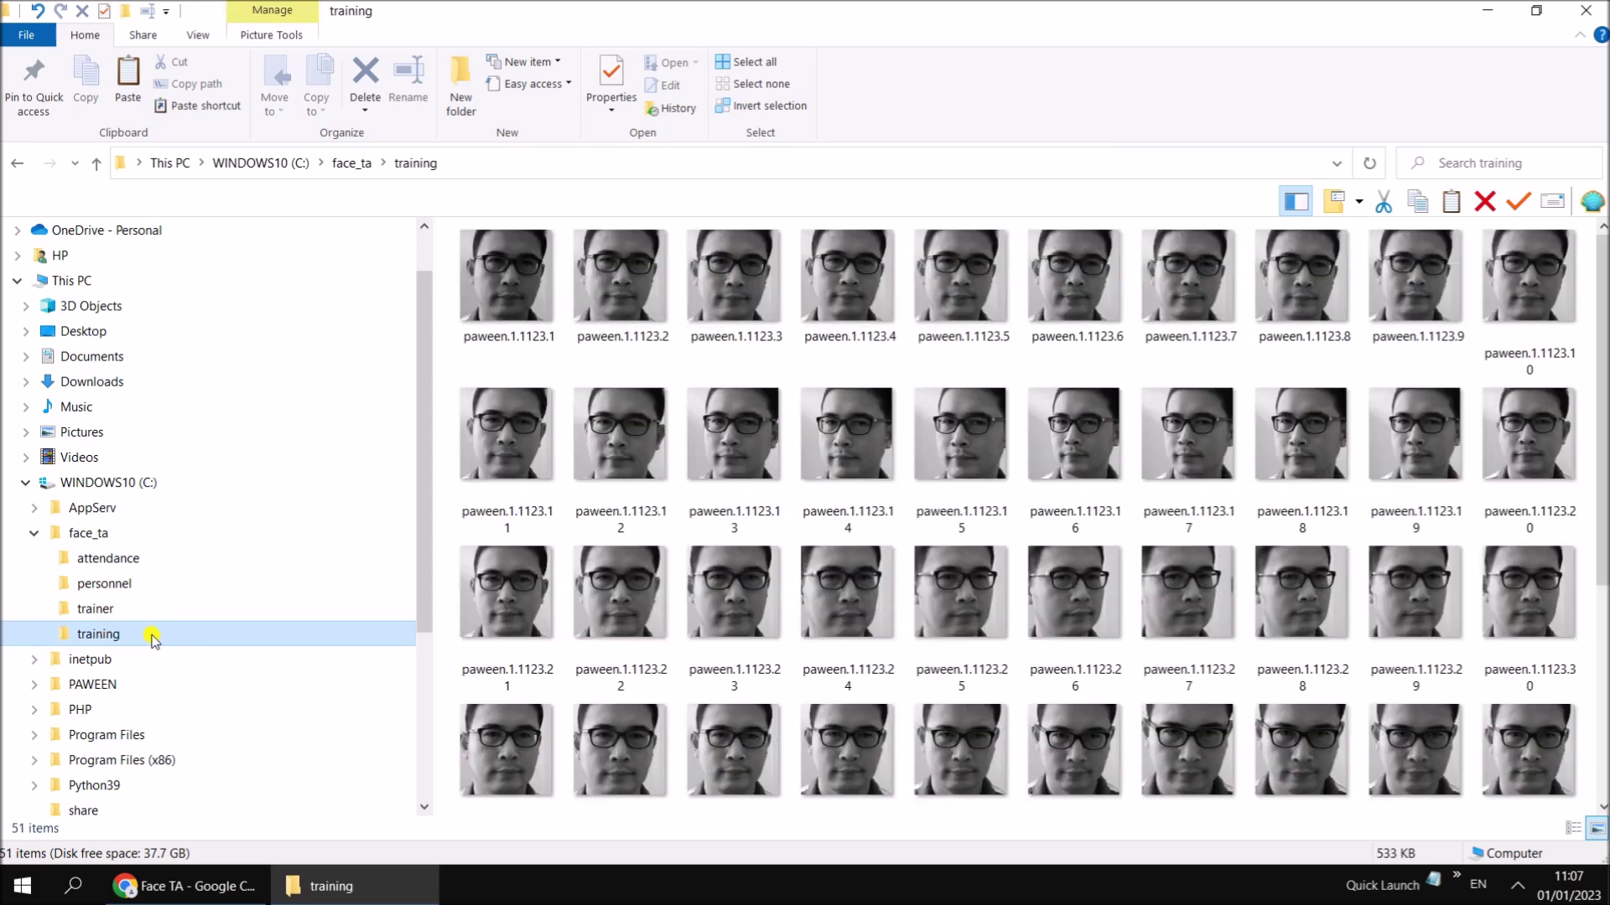
{"action": "left_click", "coordinate": [87, 533]}
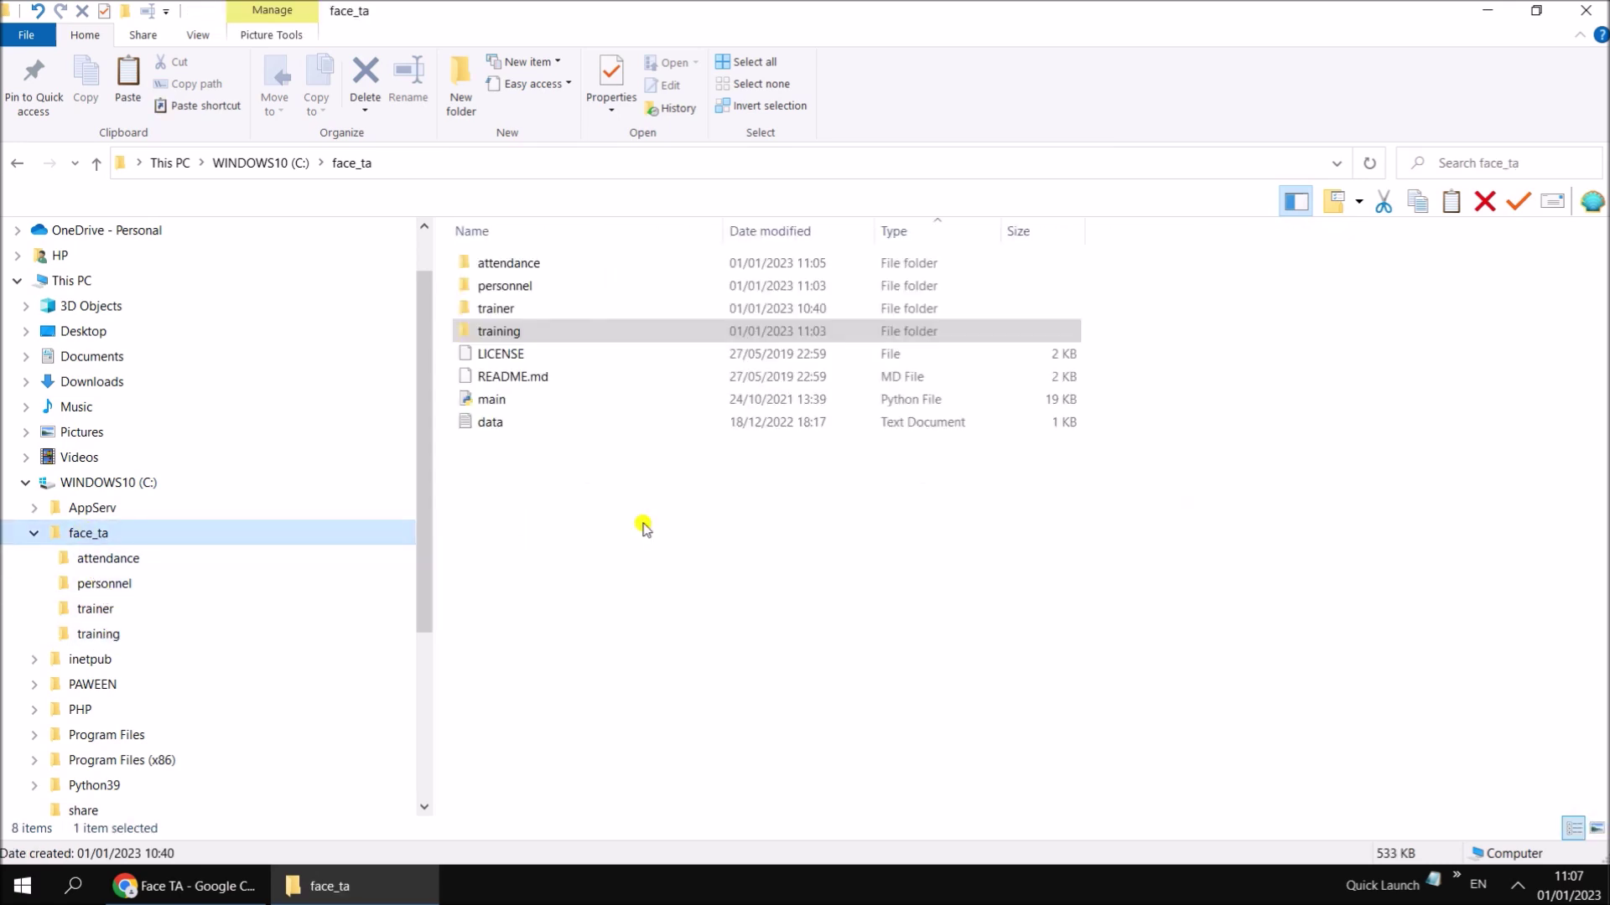
Step: Minimize the face_ta folder window, switch to the Face TA page in Chrome and try an employee upload without a file
{"action": "left_click", "coordinate": [402, 885]}
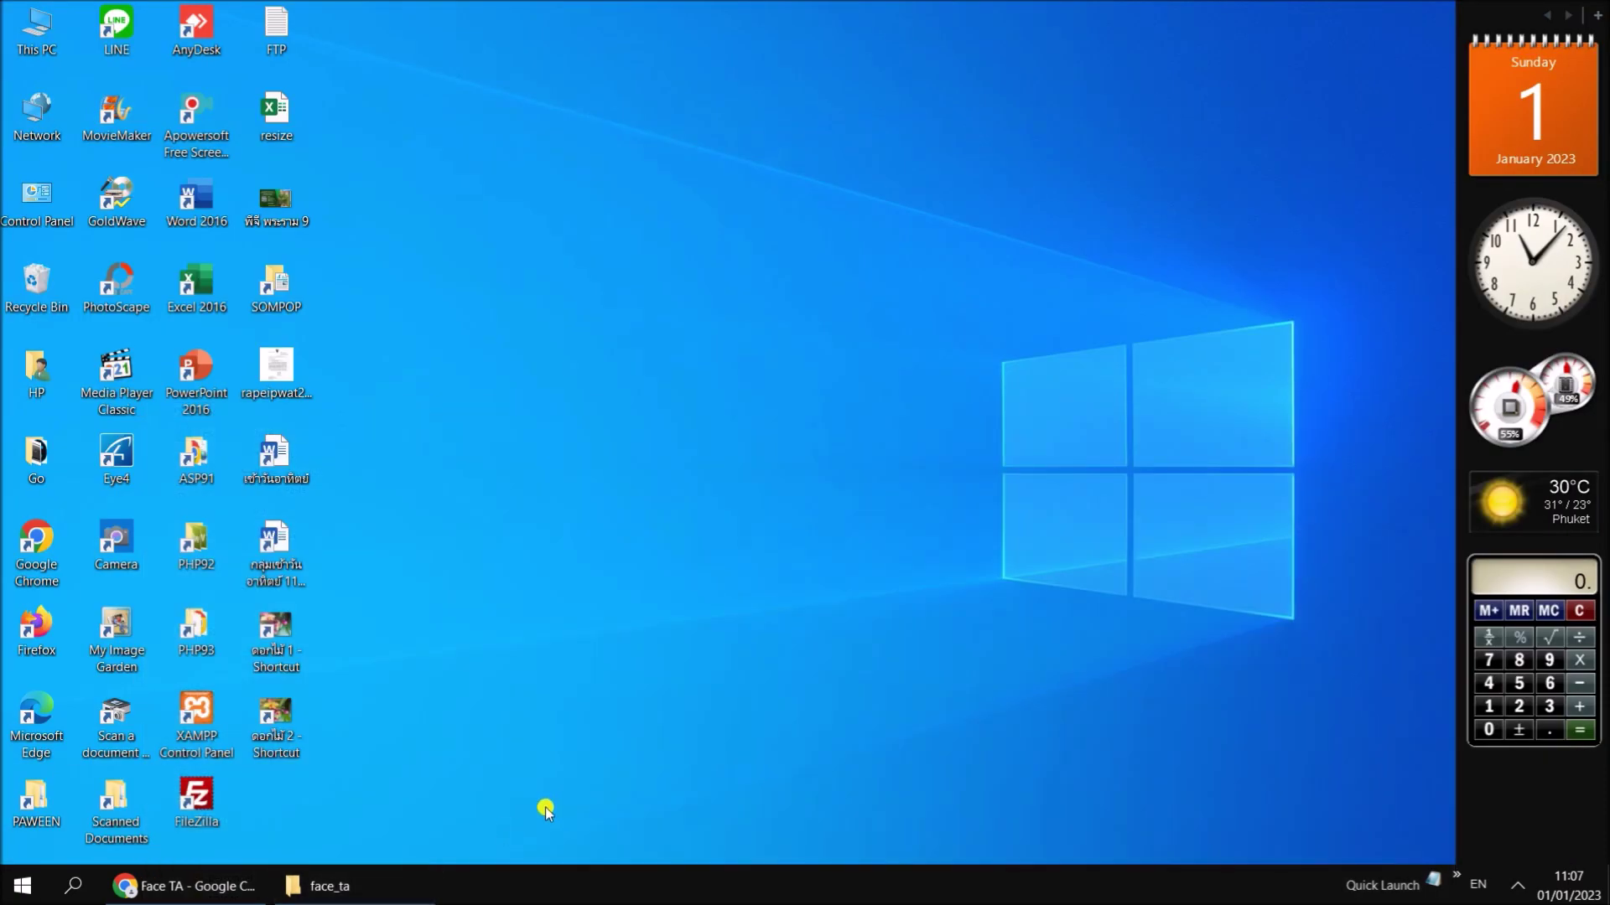
{"action": "left_click_drag", "start_coordinate": [366, 884], "coordinate": [180, 885]}
{"action": "left_click", "coordinate": [403, 884]}
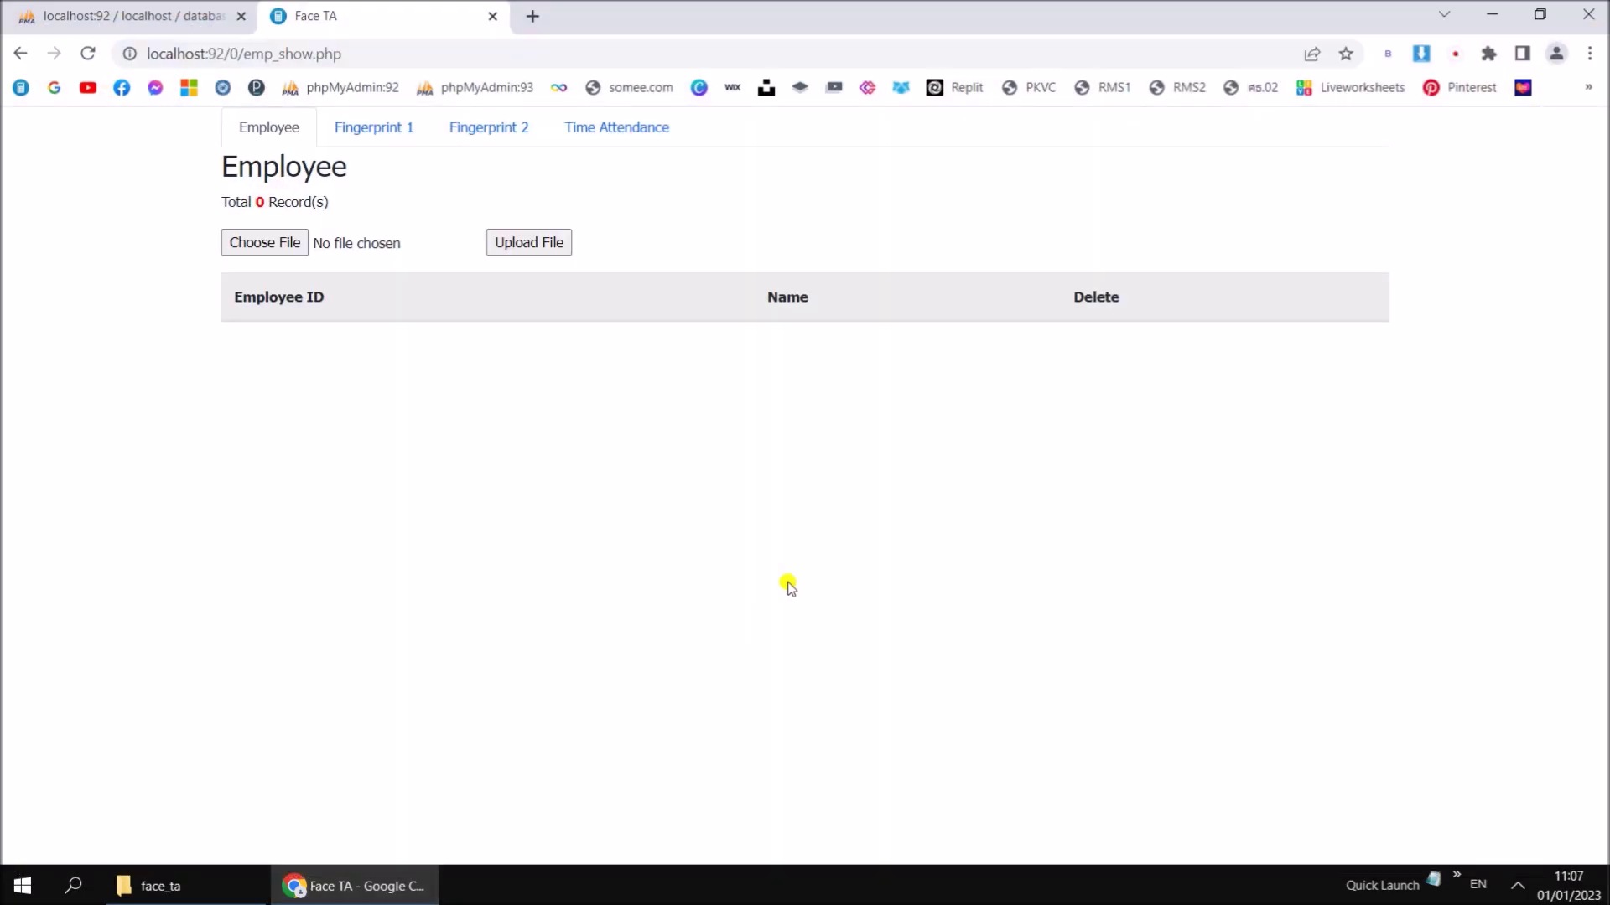
{"action": "left_click", "coordinate": [535, 243]}
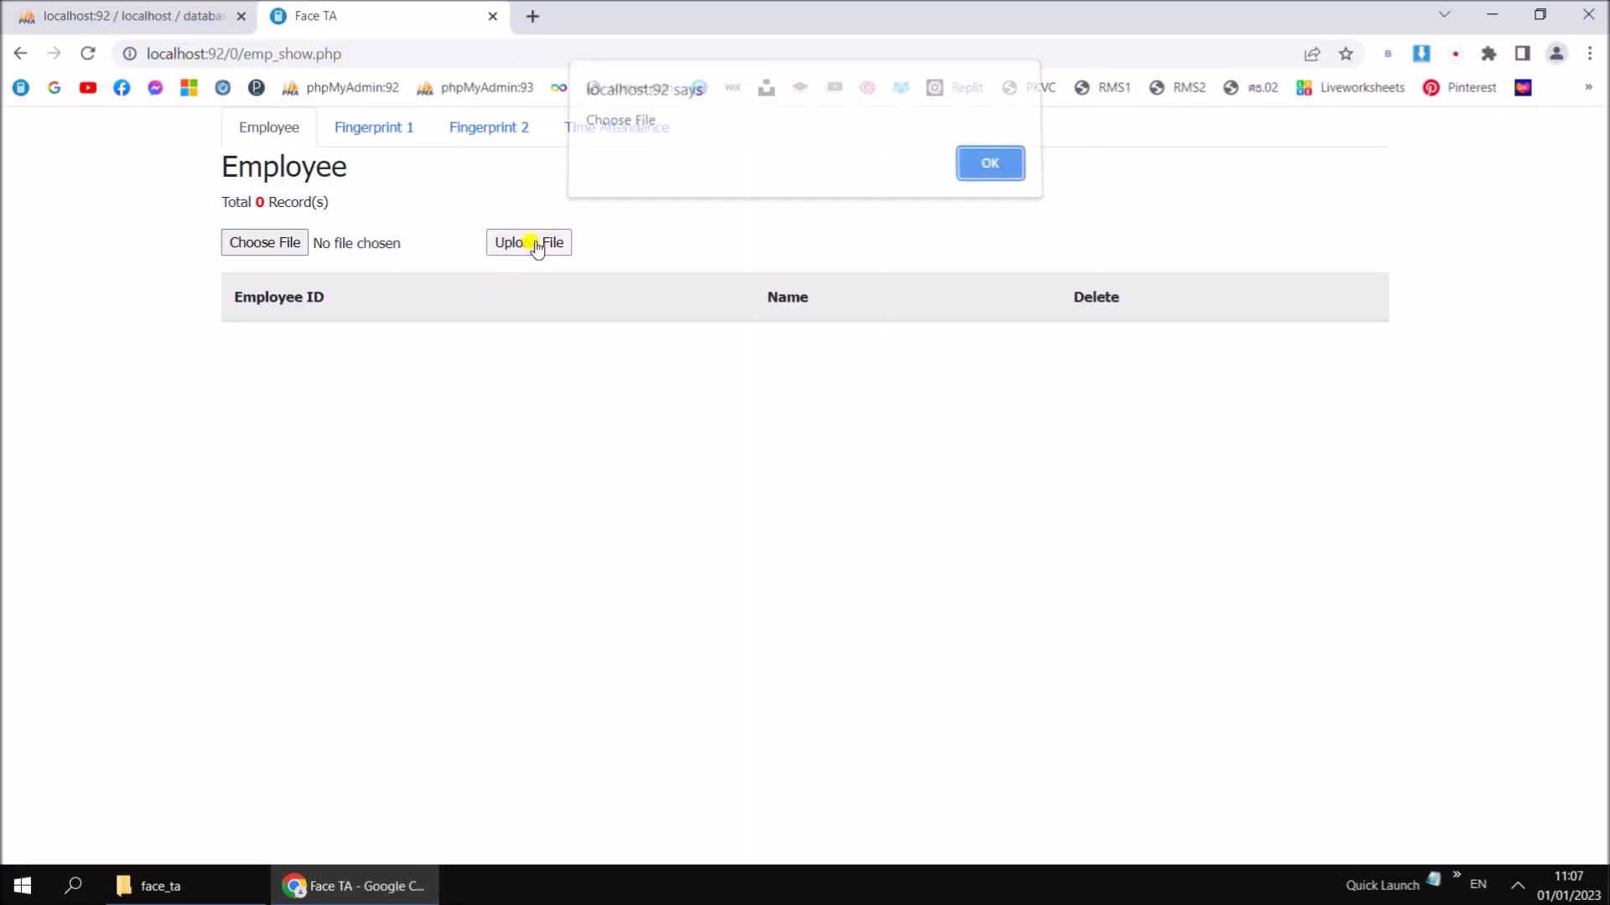
{"action": "left_click", "coordinate": [981, 172]}
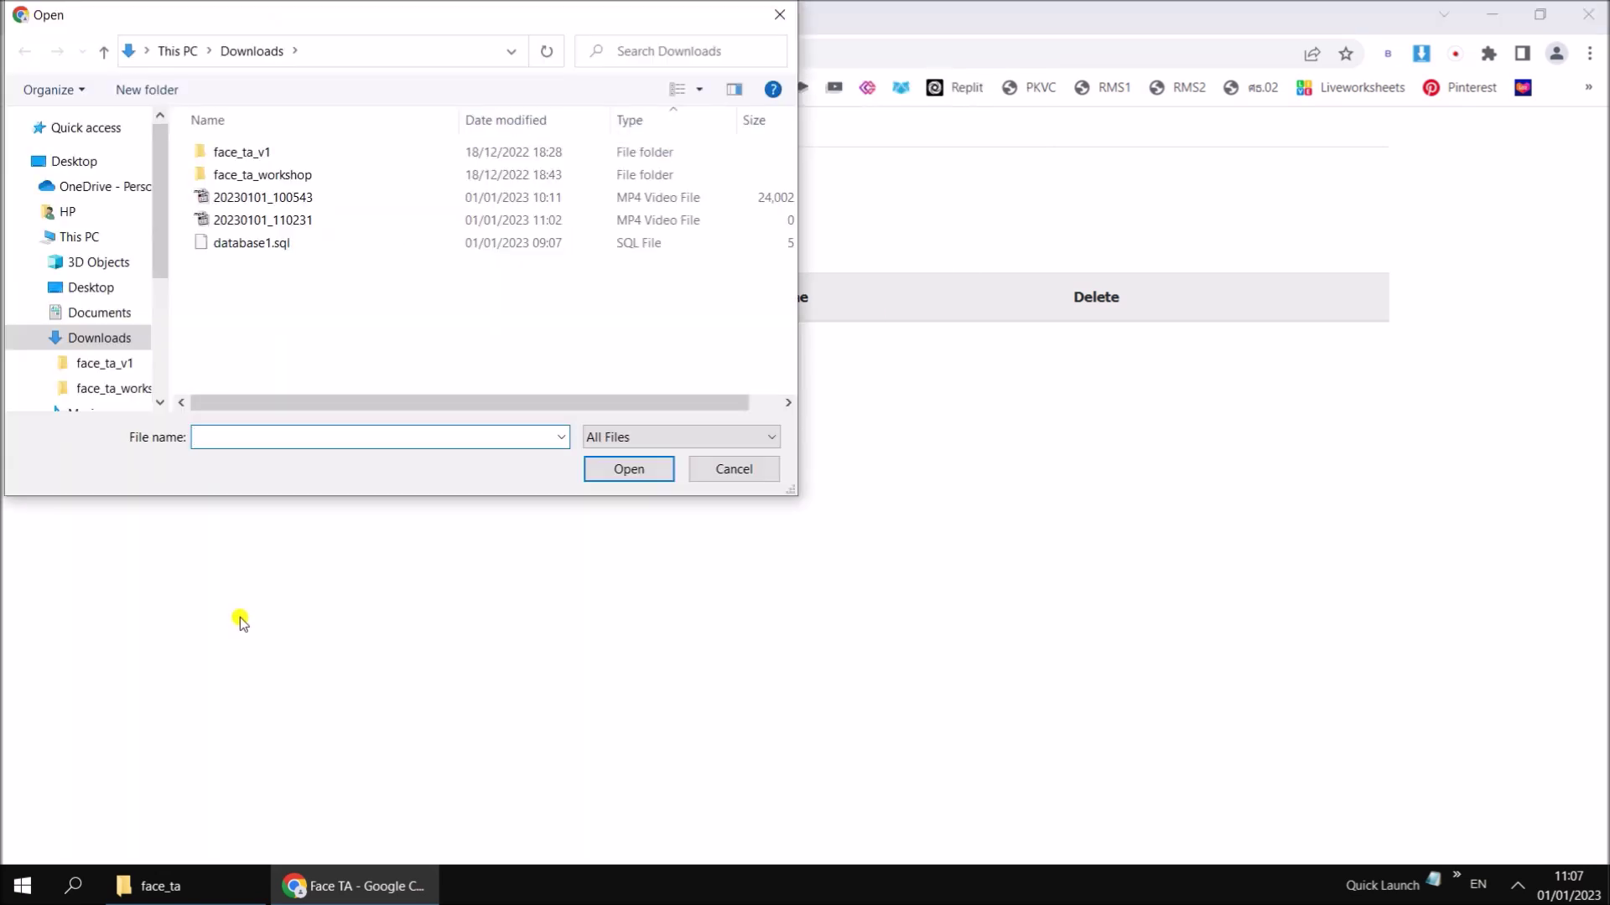
Step: Upload personnel.csv from the personnel folder in C:\face_ta to the Employee page
{"action": "left_click", "coordinate": [94, 237]}
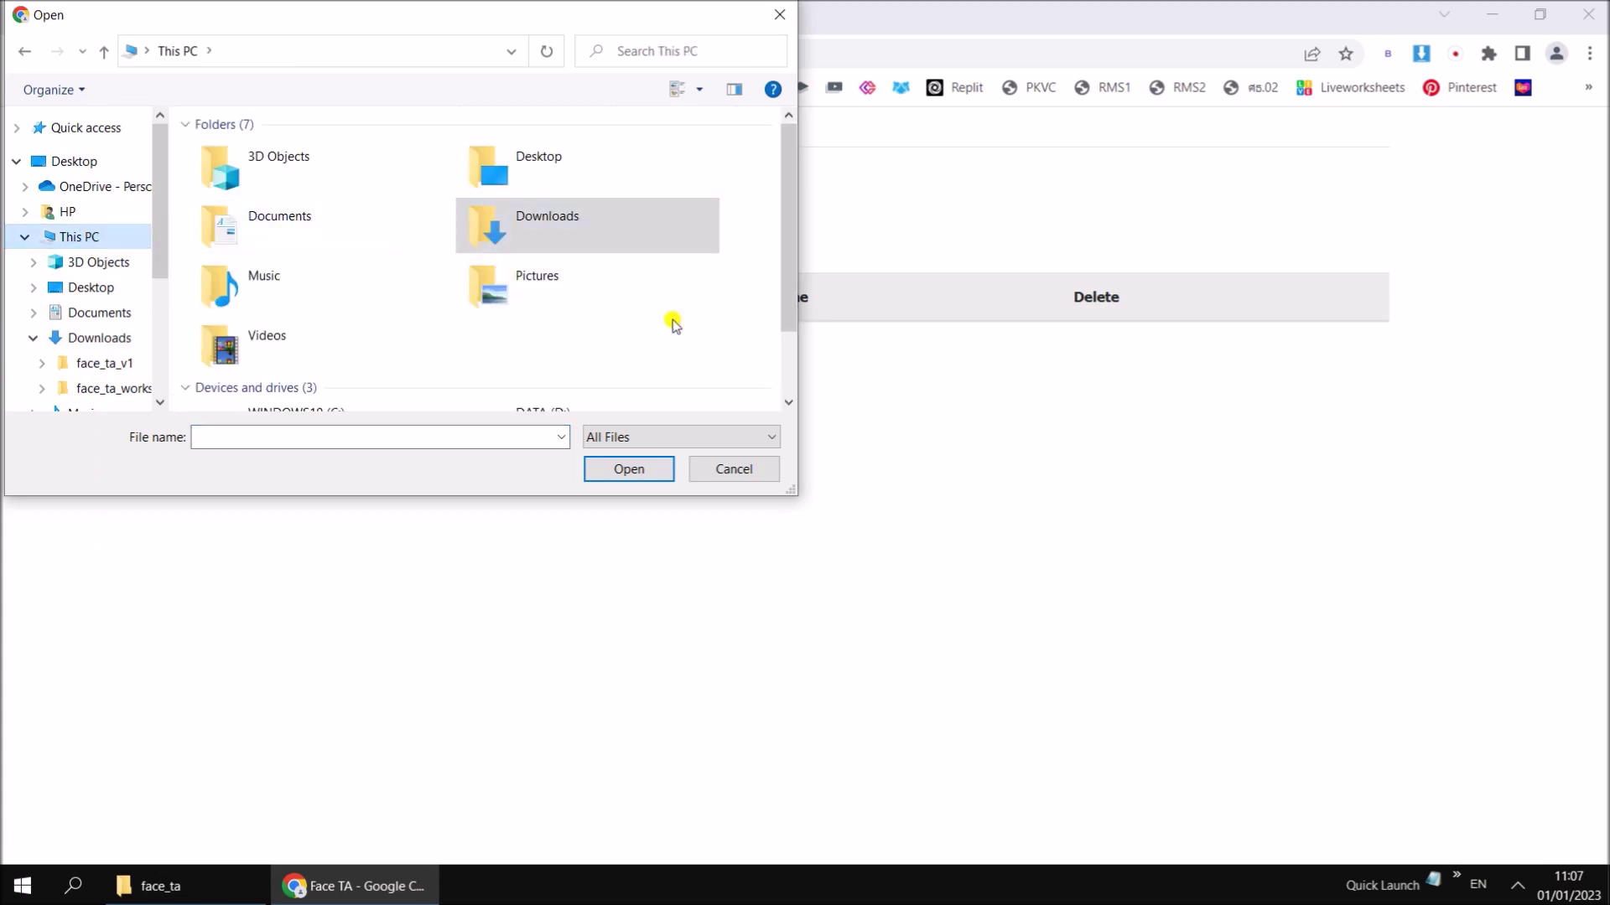
{"action": "scroll", "coordinate": [672, 324], "scroll_direction": "down", "scroll_amount": 1}
{"action": "left_click", "coordinate": [342, 325]}
{"action": "double_click", "coordinate": [342, 324]}
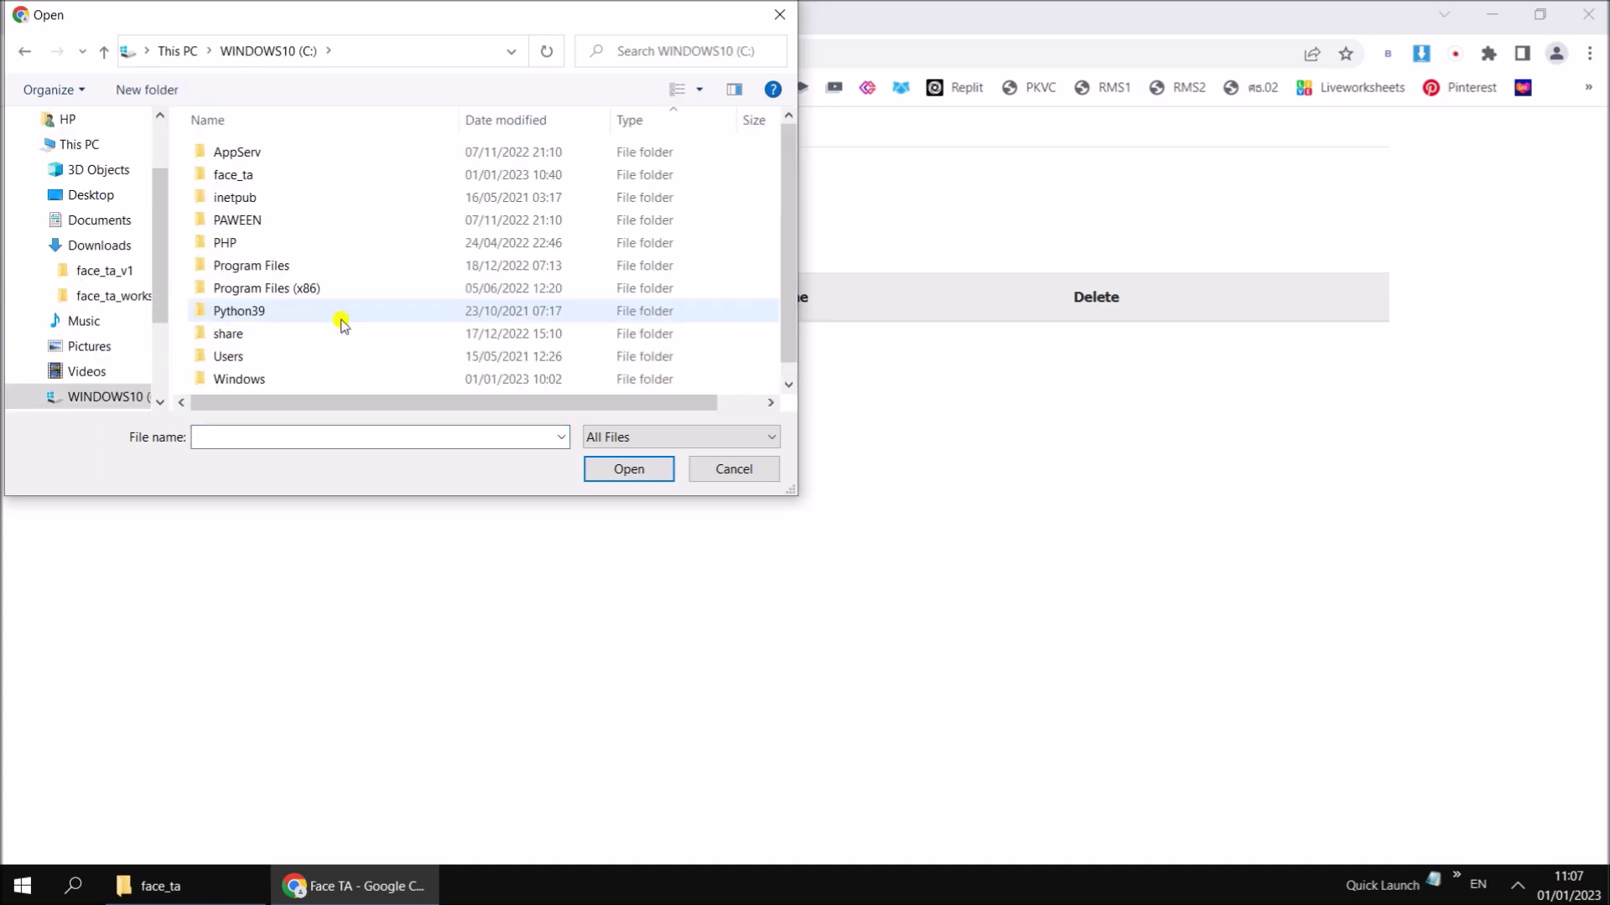
{"action": "double_click", "coordinate": [301, 181]}
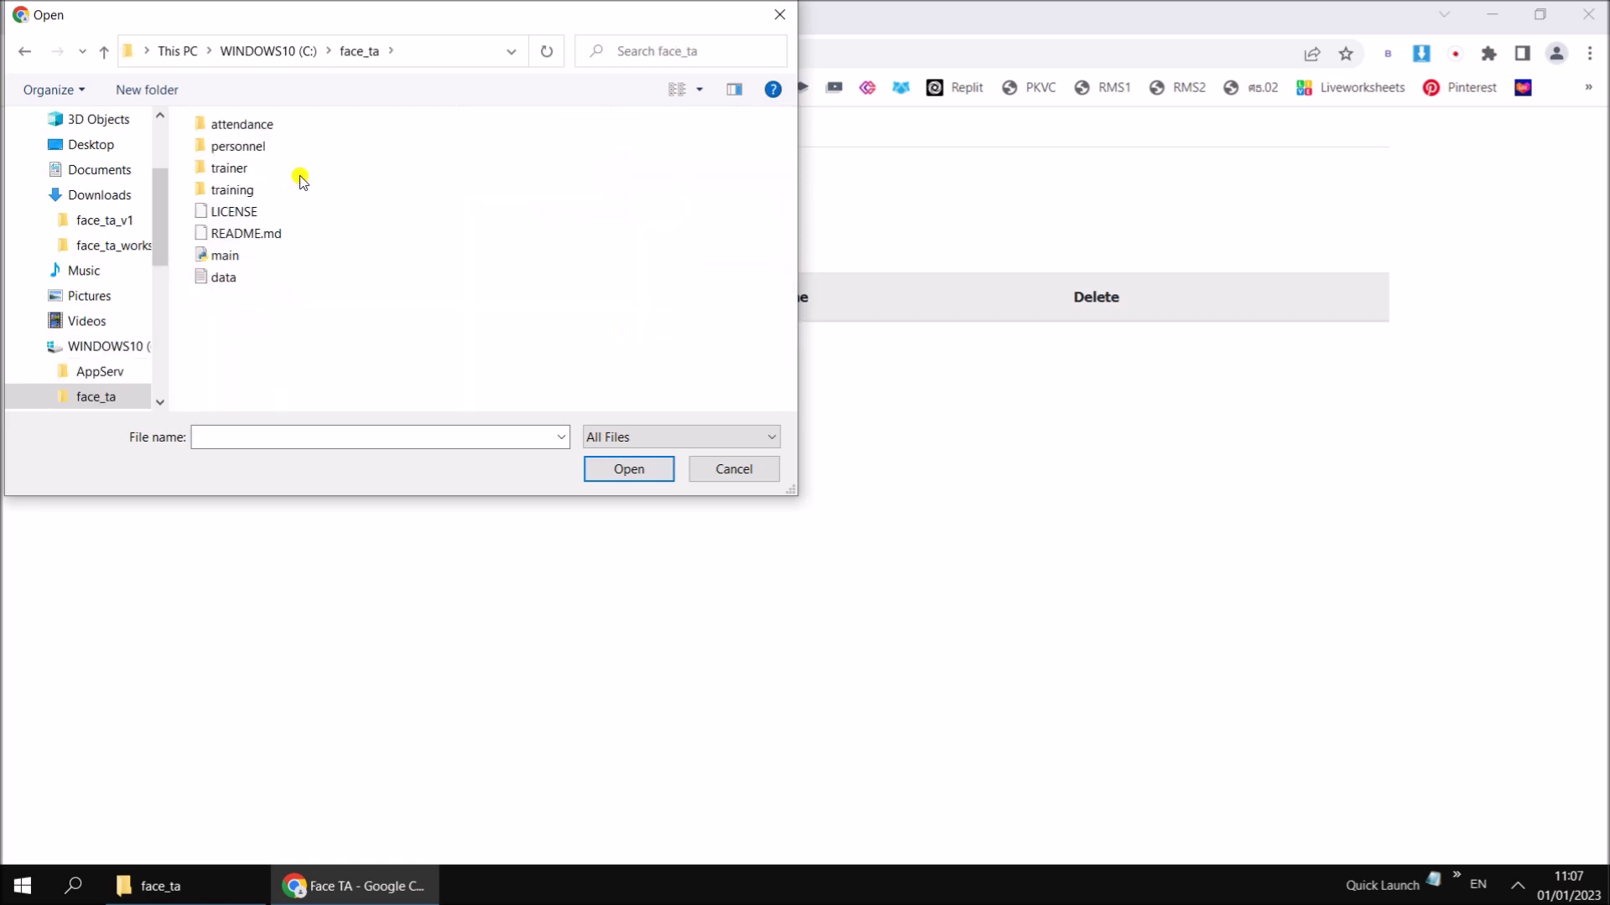
{"action": "left_click", "coordinate": [252, 152]}
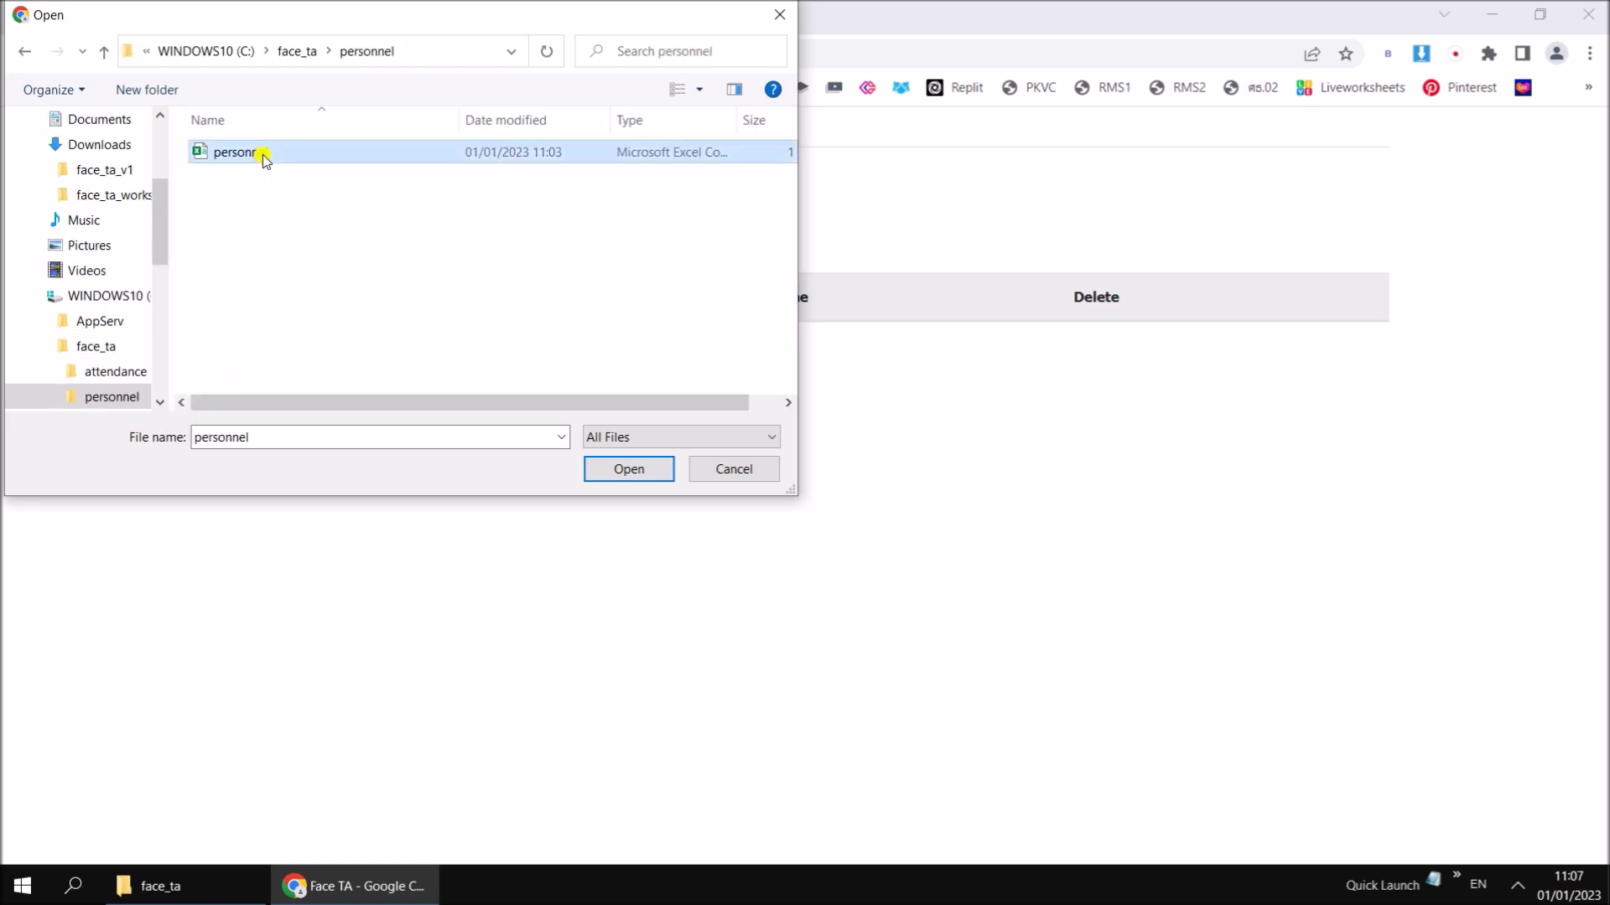
{"action": "left_click", "coordinate": [627, 468]}
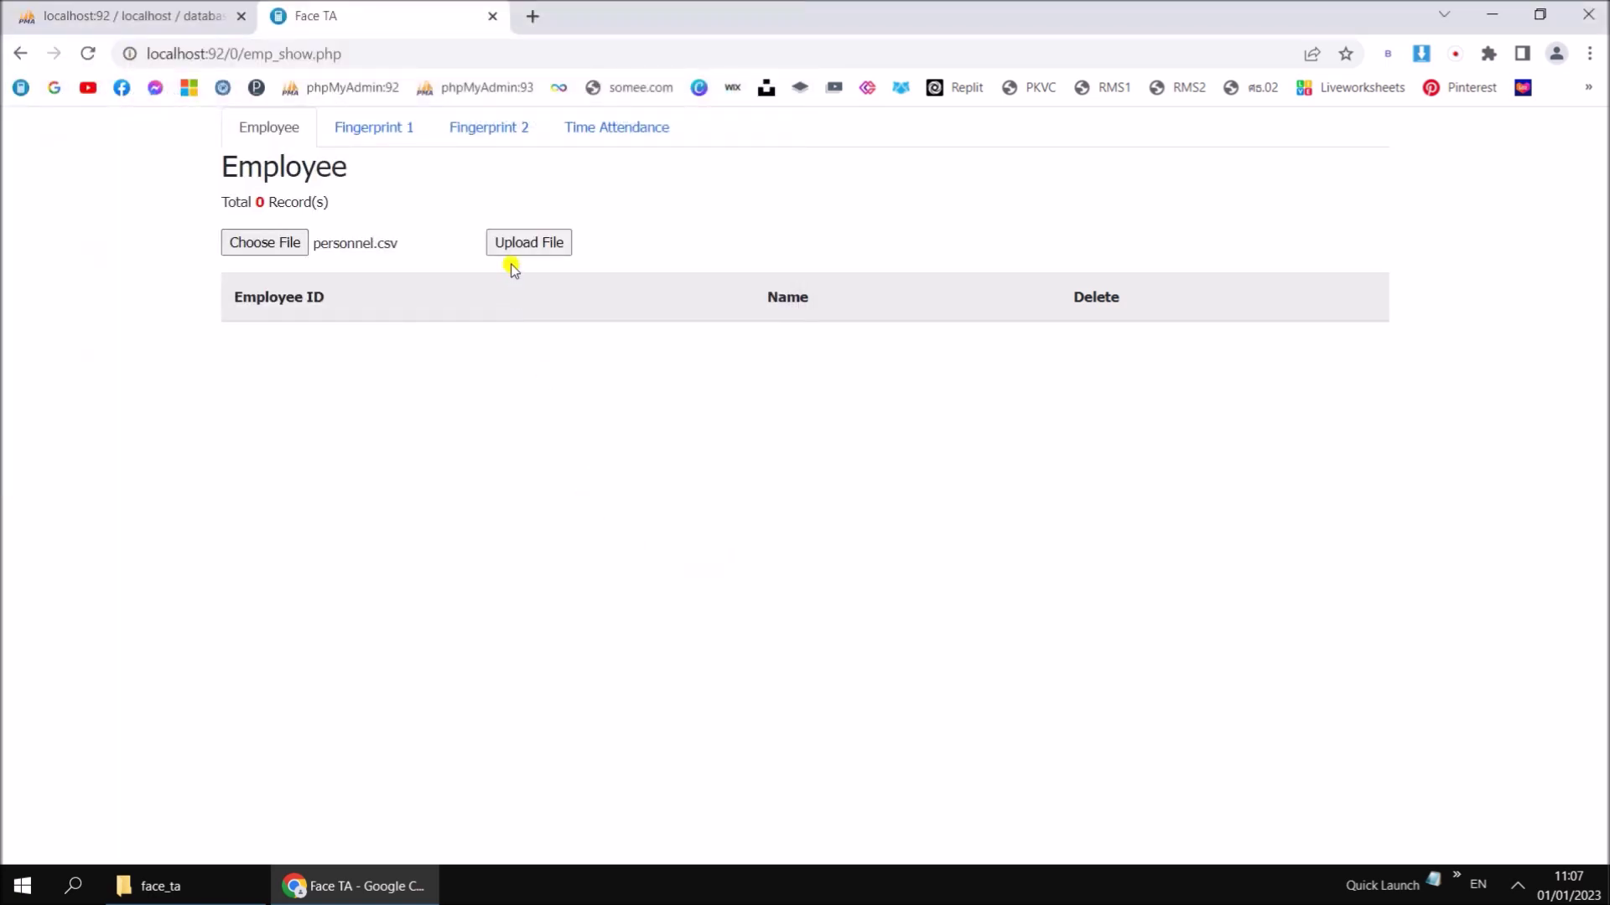
{"action": "left_click", "coordinate": [525, 243]}
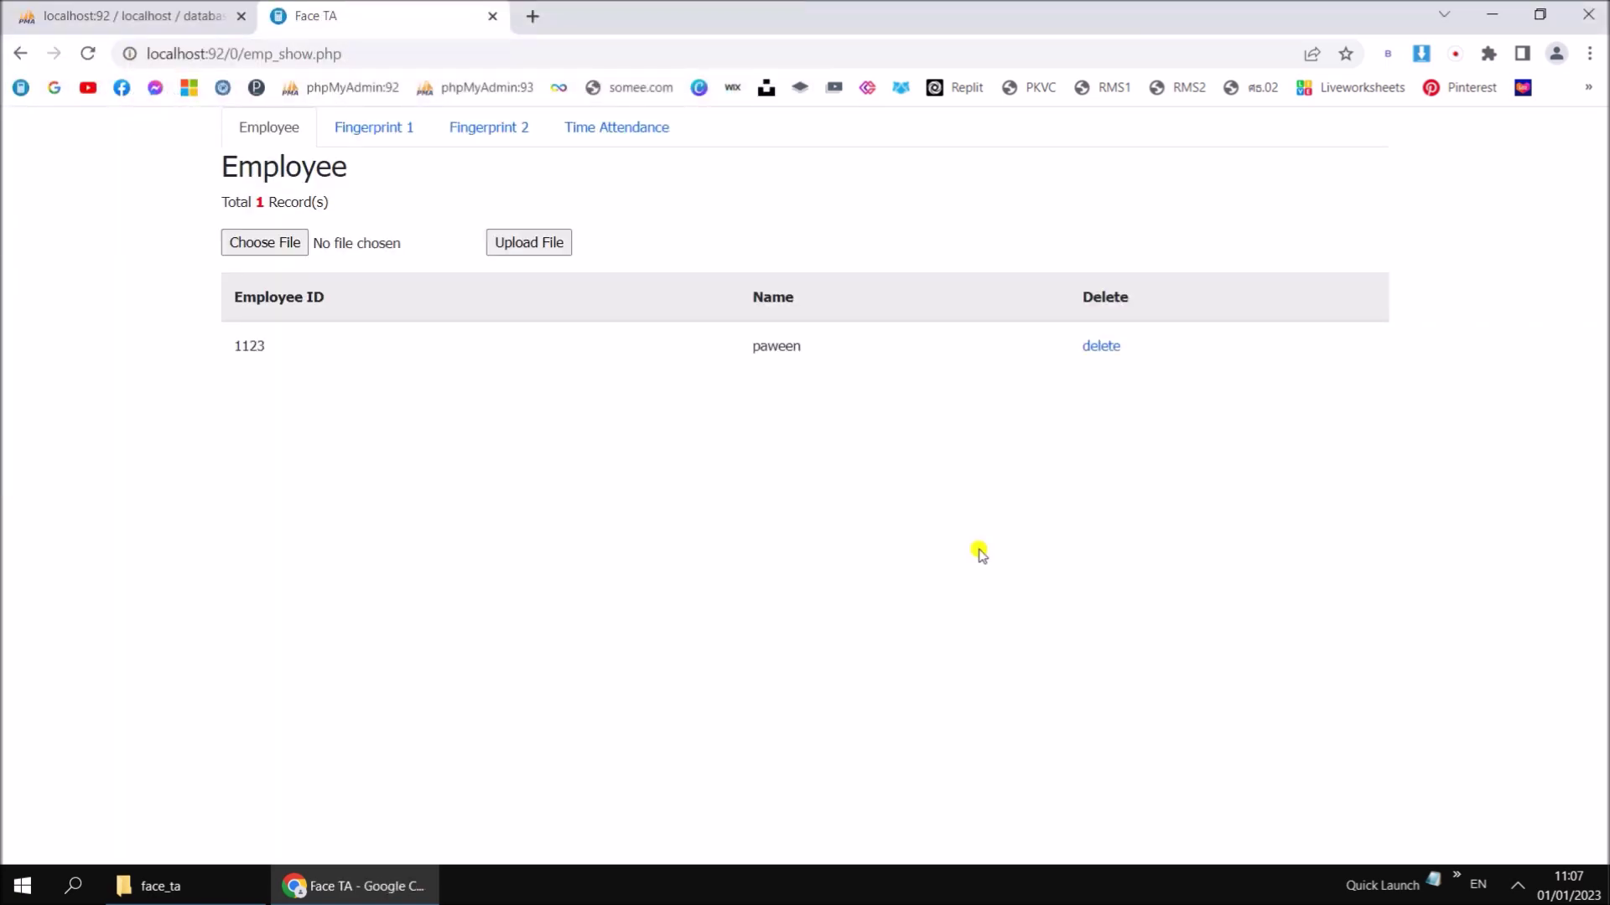
Step: Upload Attendance_01-01-2023.csv from face_ta's attendance folder as raw data on the Fingerprint 1 page
{"action": "left_click", "coordinate": [393, 133]}
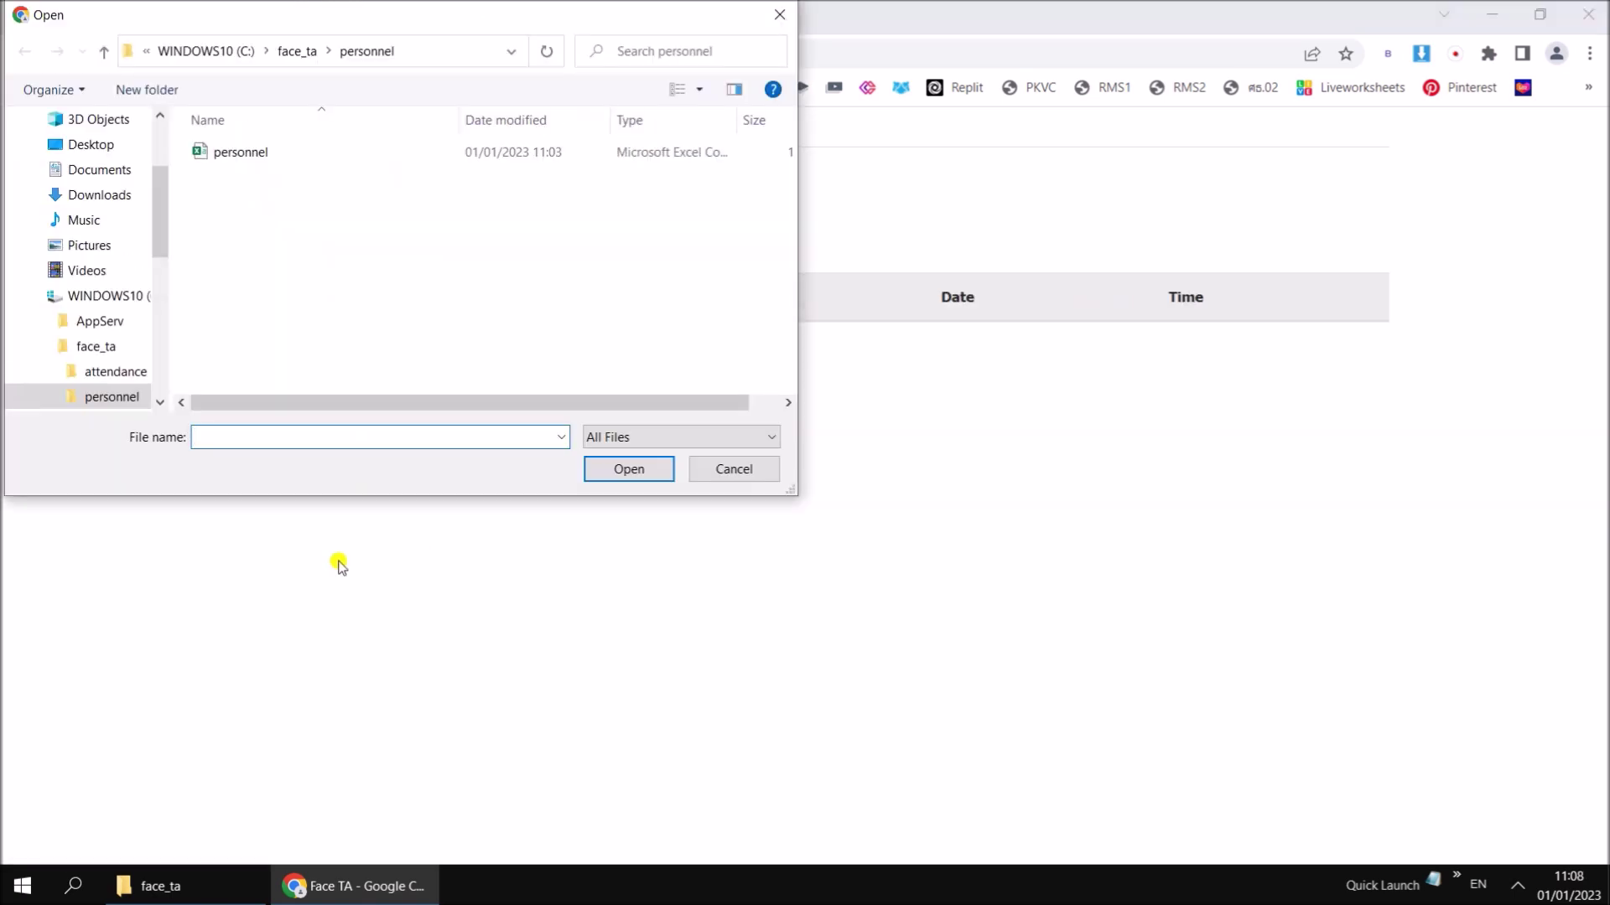
{"action": "left_click", "coordinate": [297, 50]}
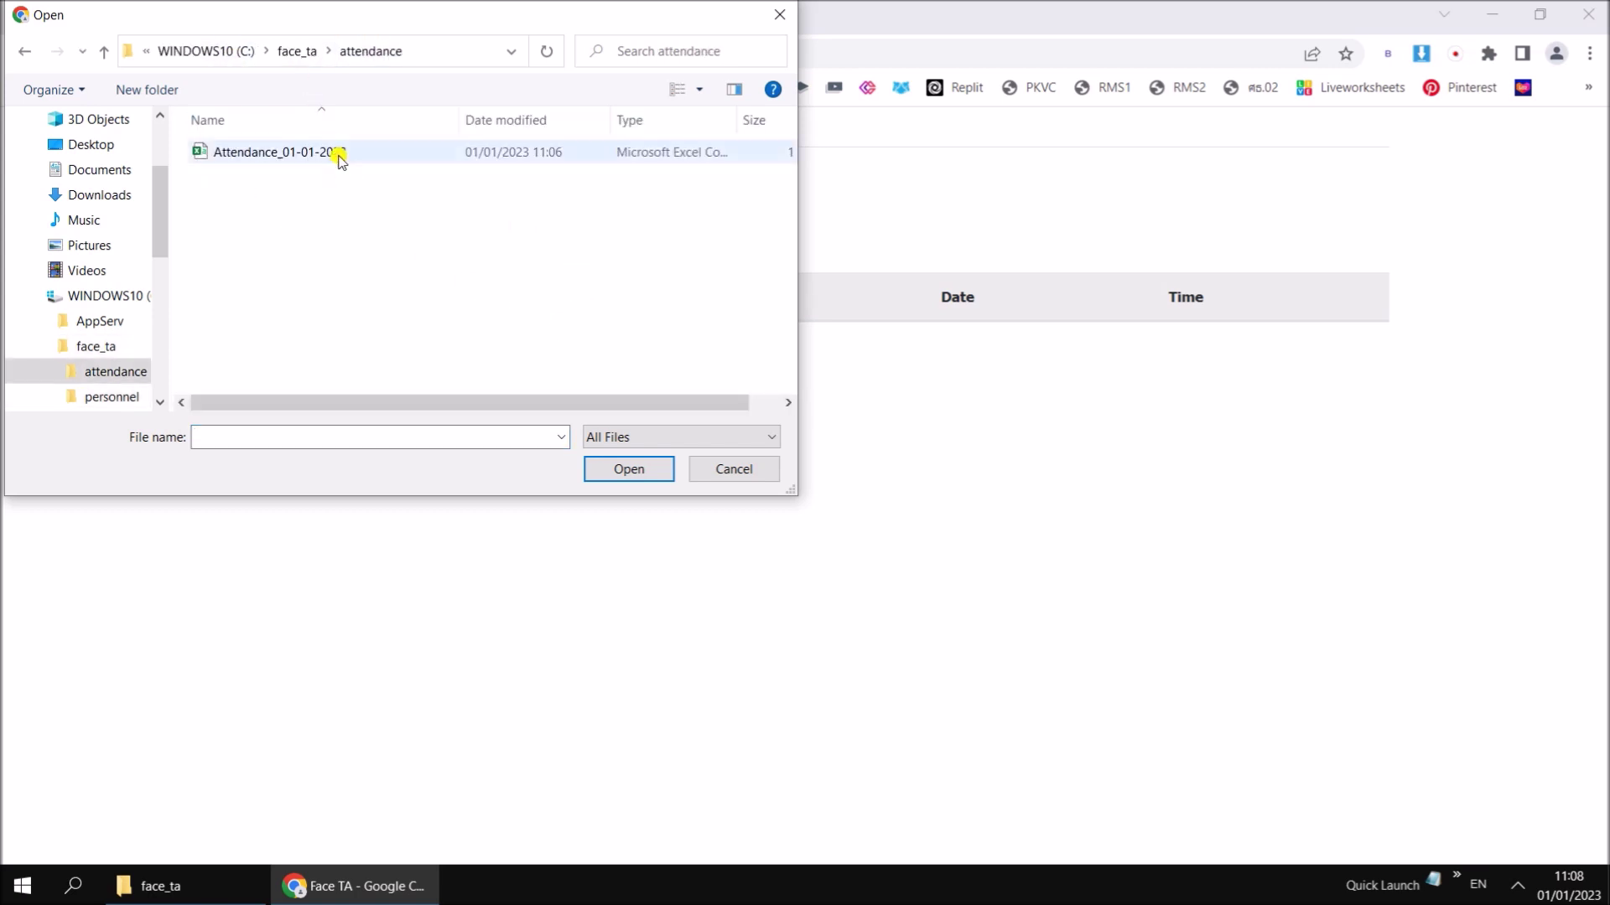
{"action": "left_click", "coordinate": [340, 152]}
{"action": "left_click", "coordinate": [628, 468]}
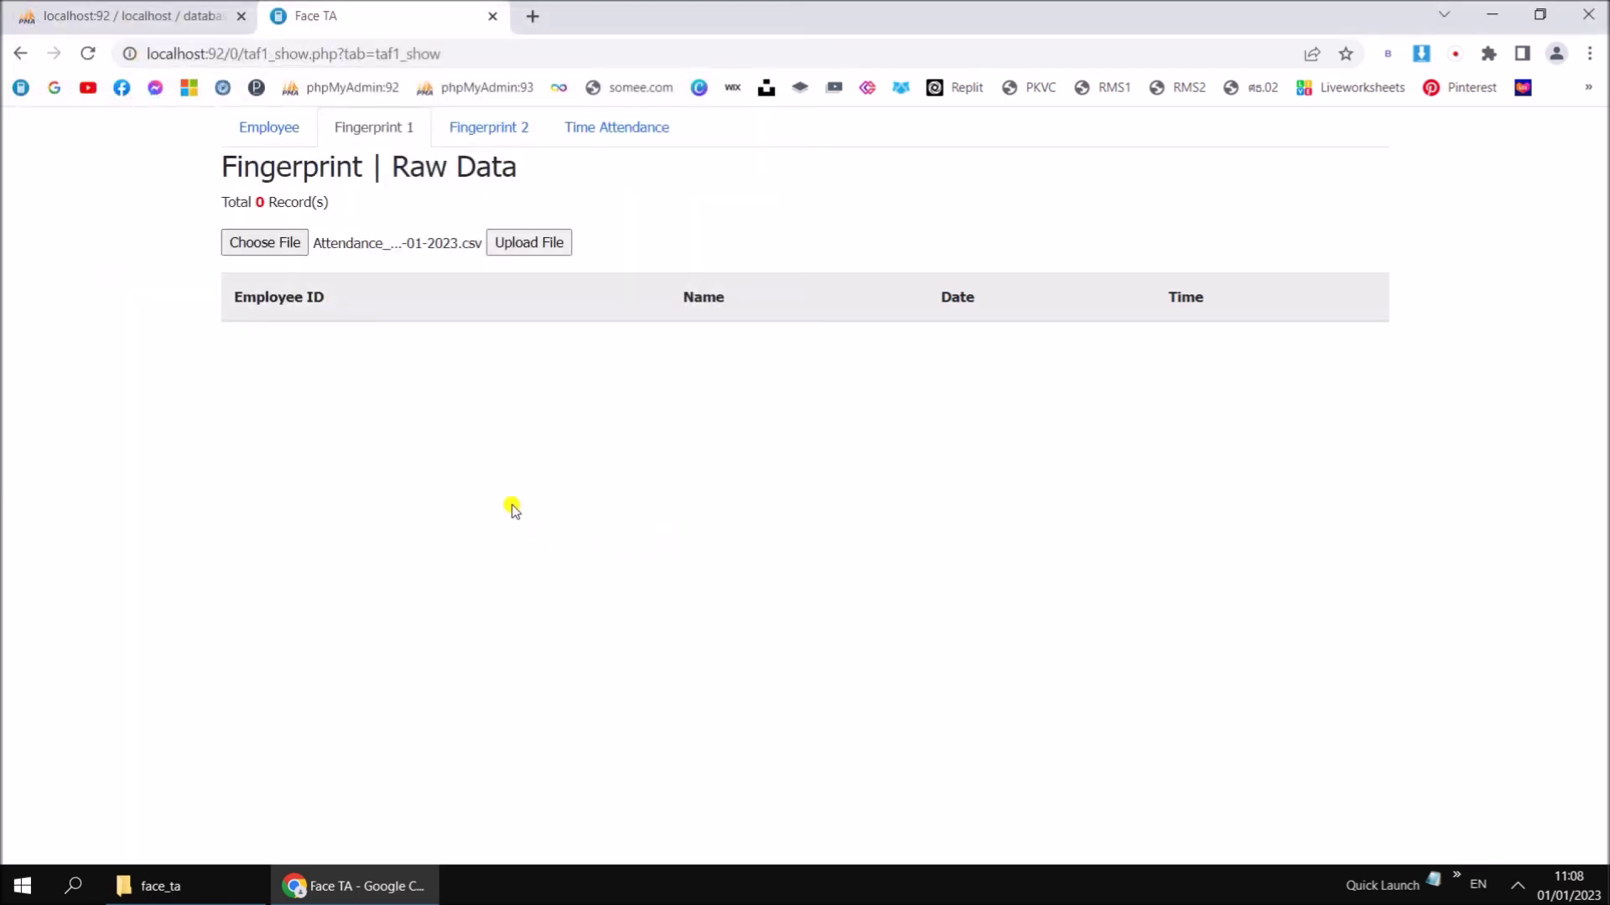
{"action": "left_click", "coordinate": [528, 245]}
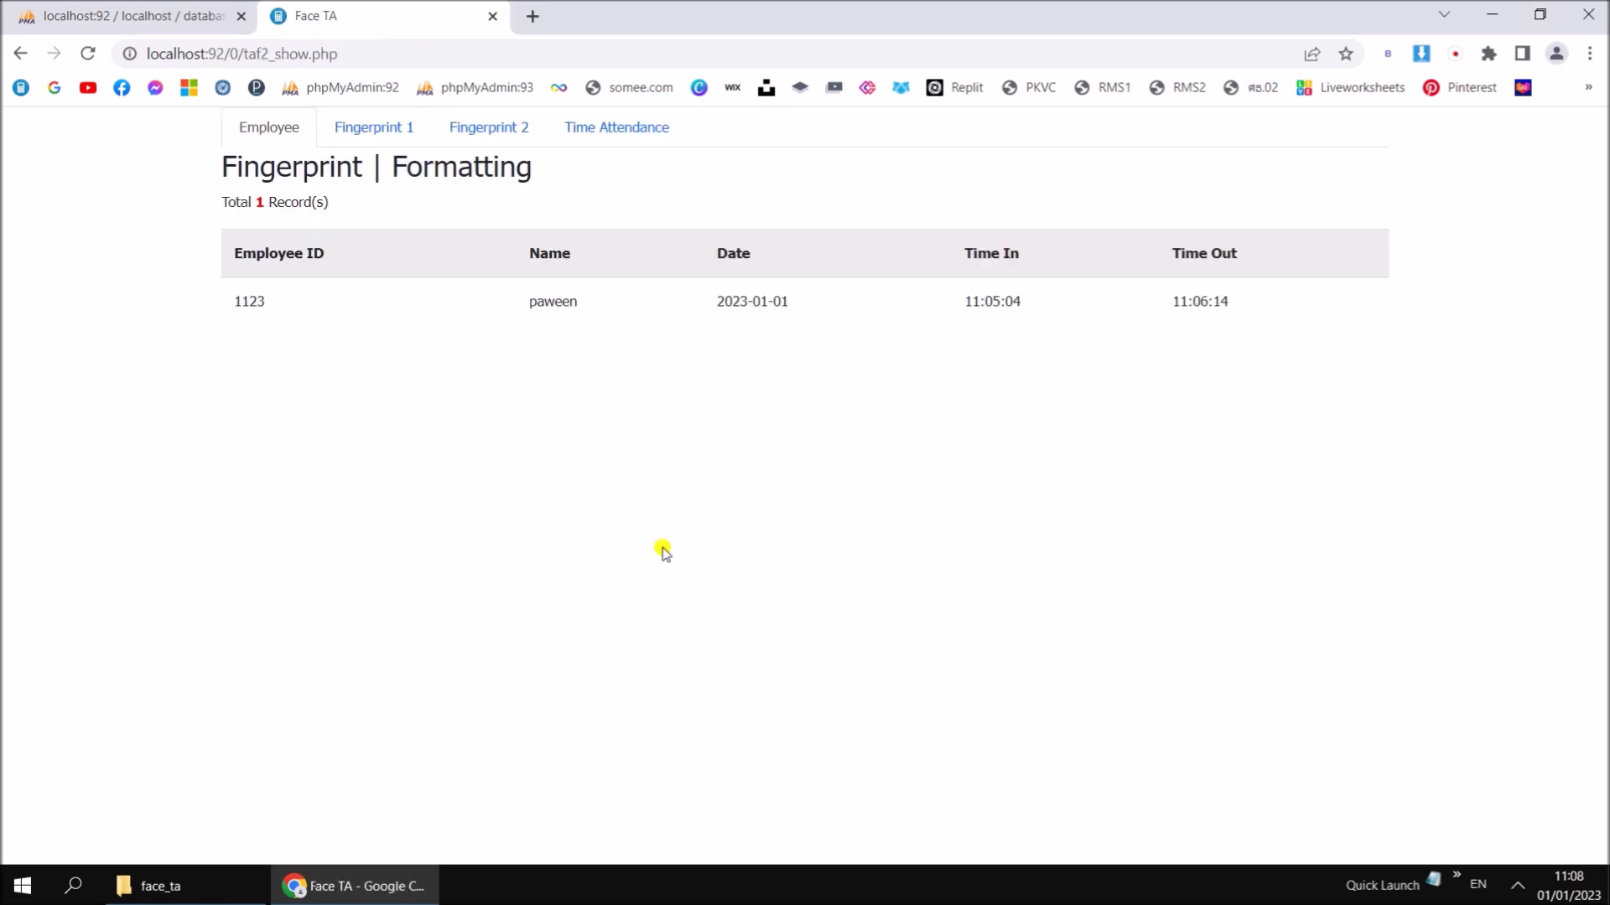
Step: Review the records on the Fingerprint 1, Fingerprint 2, Time Attendance and Employee pages, and minimize the browser
{"action": "left_click", "coordinate": [371, 130]}
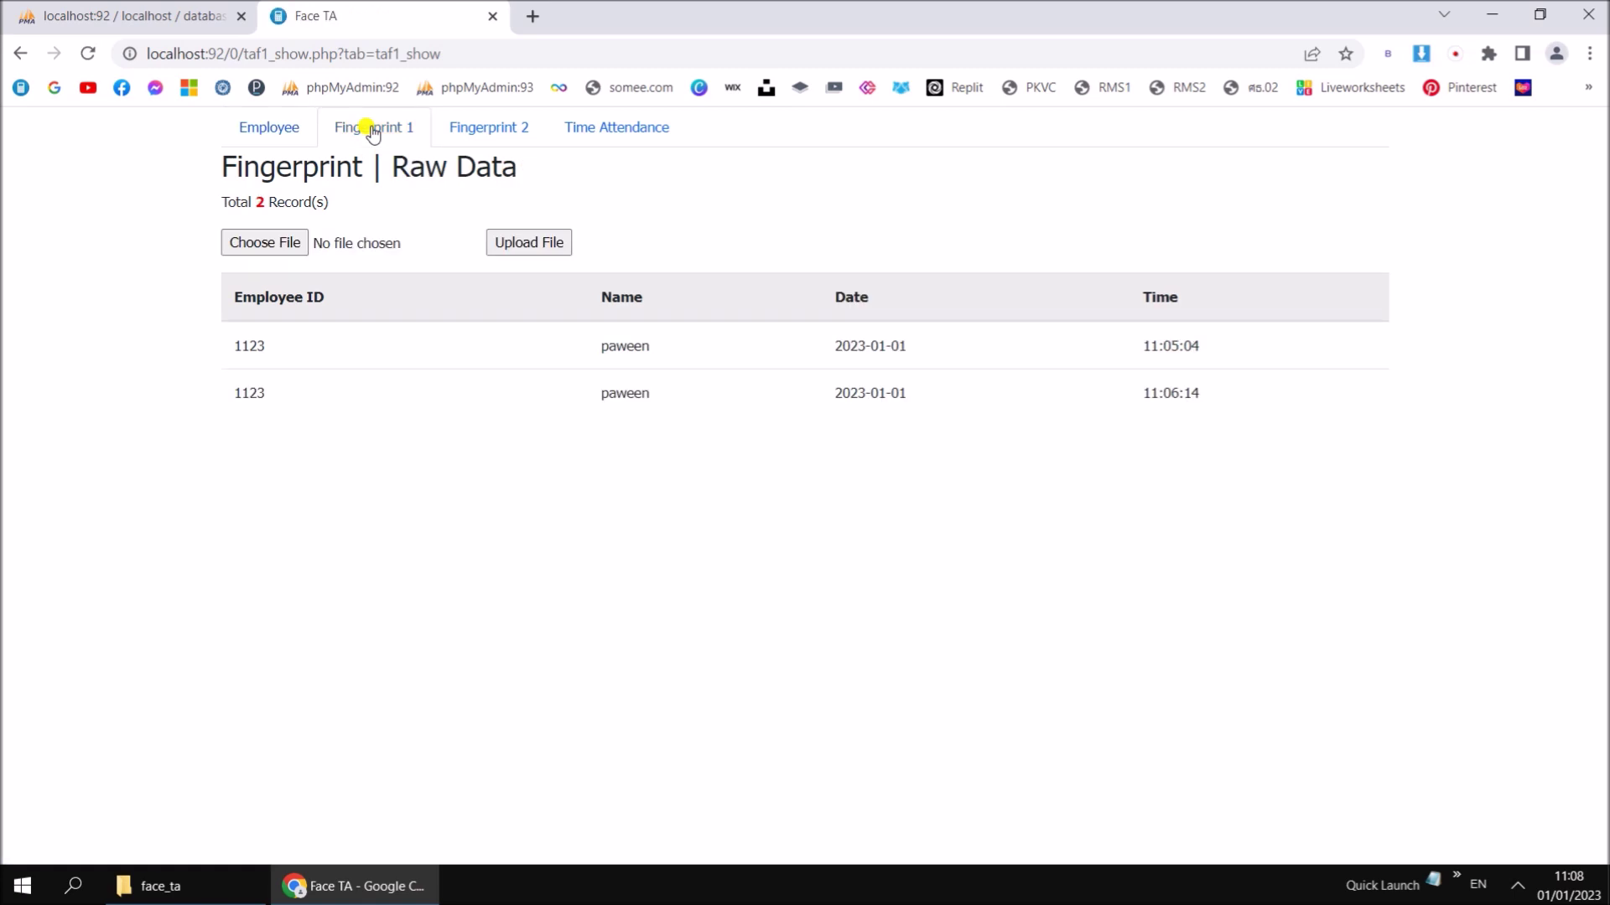
{"action": "left_click", "coordinate": [482, 129]}
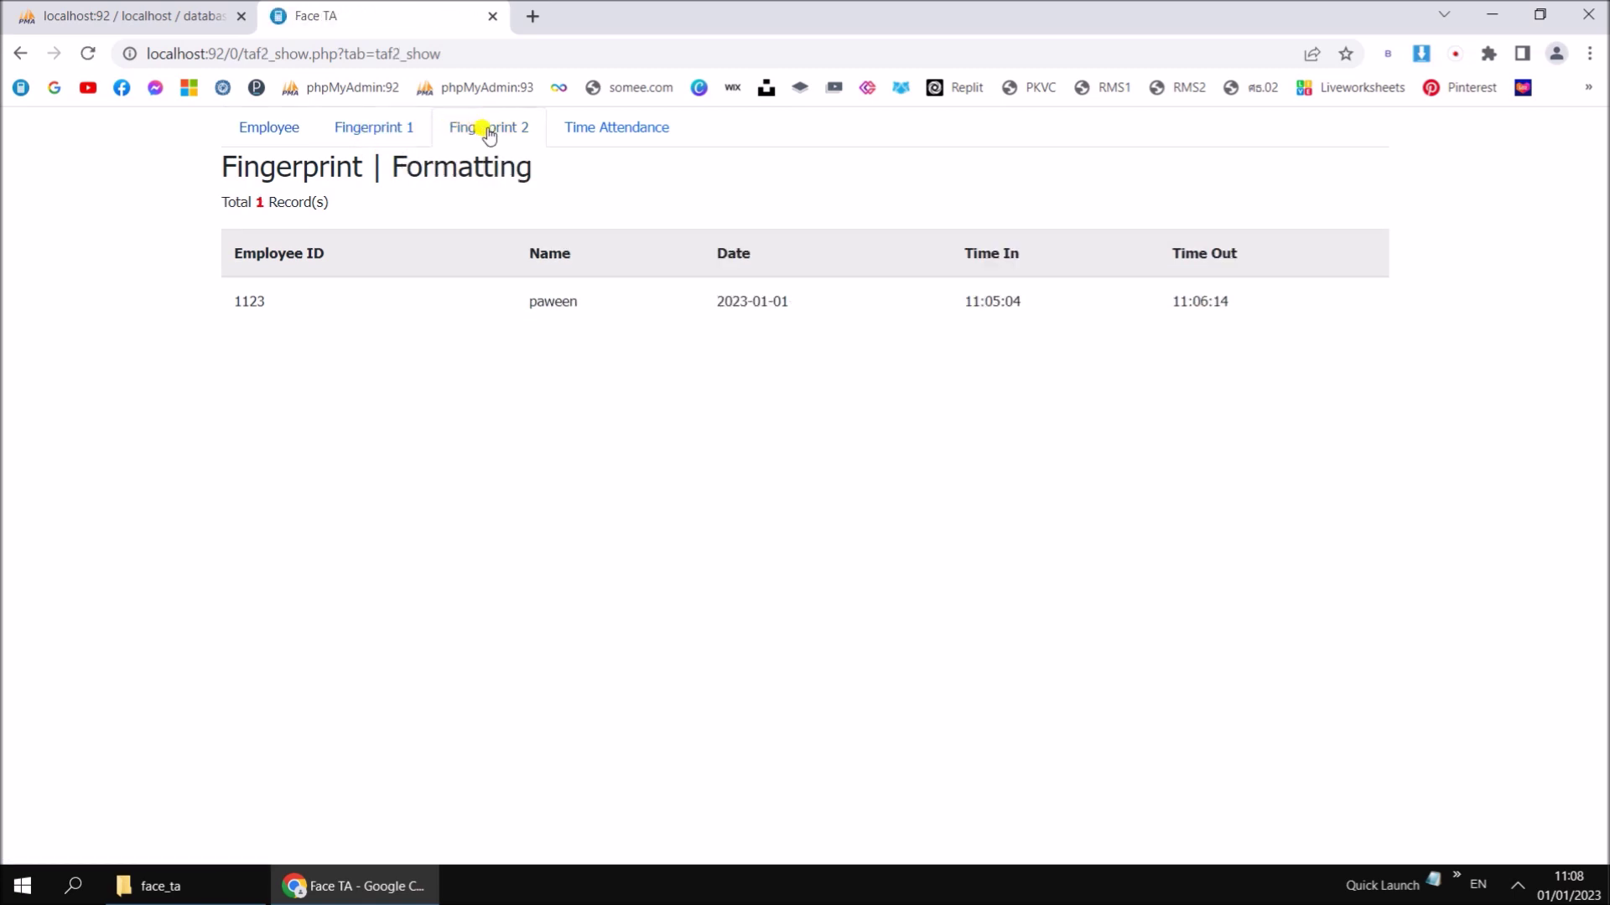
{"action": "left_click", "coordinate": [598, 126]}
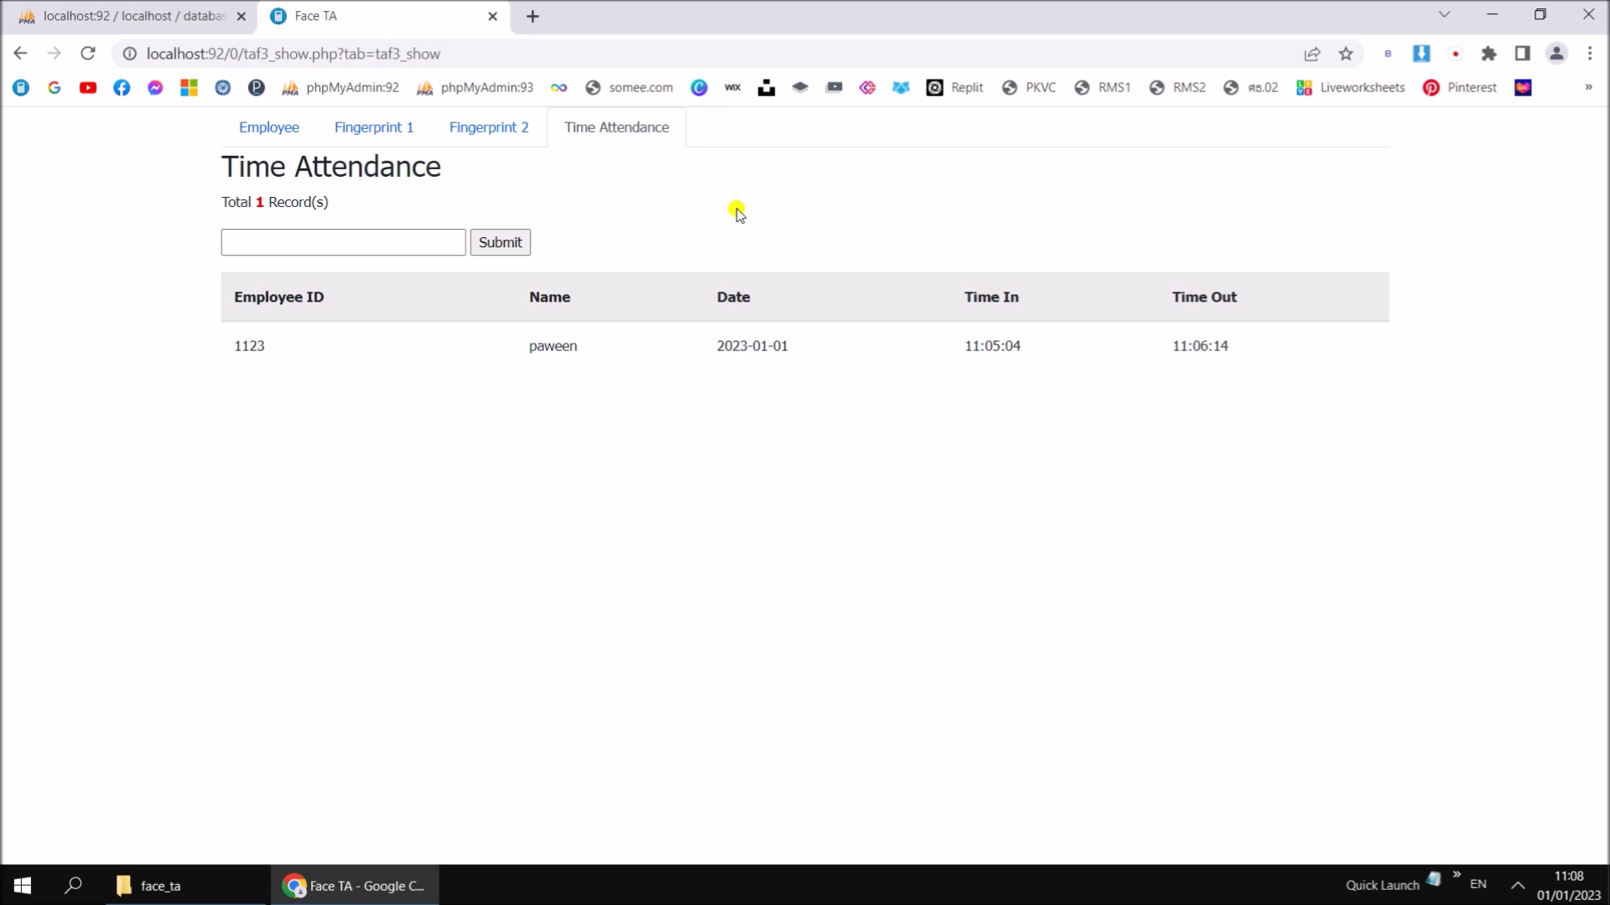
{"action": "left_click", "coordinate": [280, 130]}
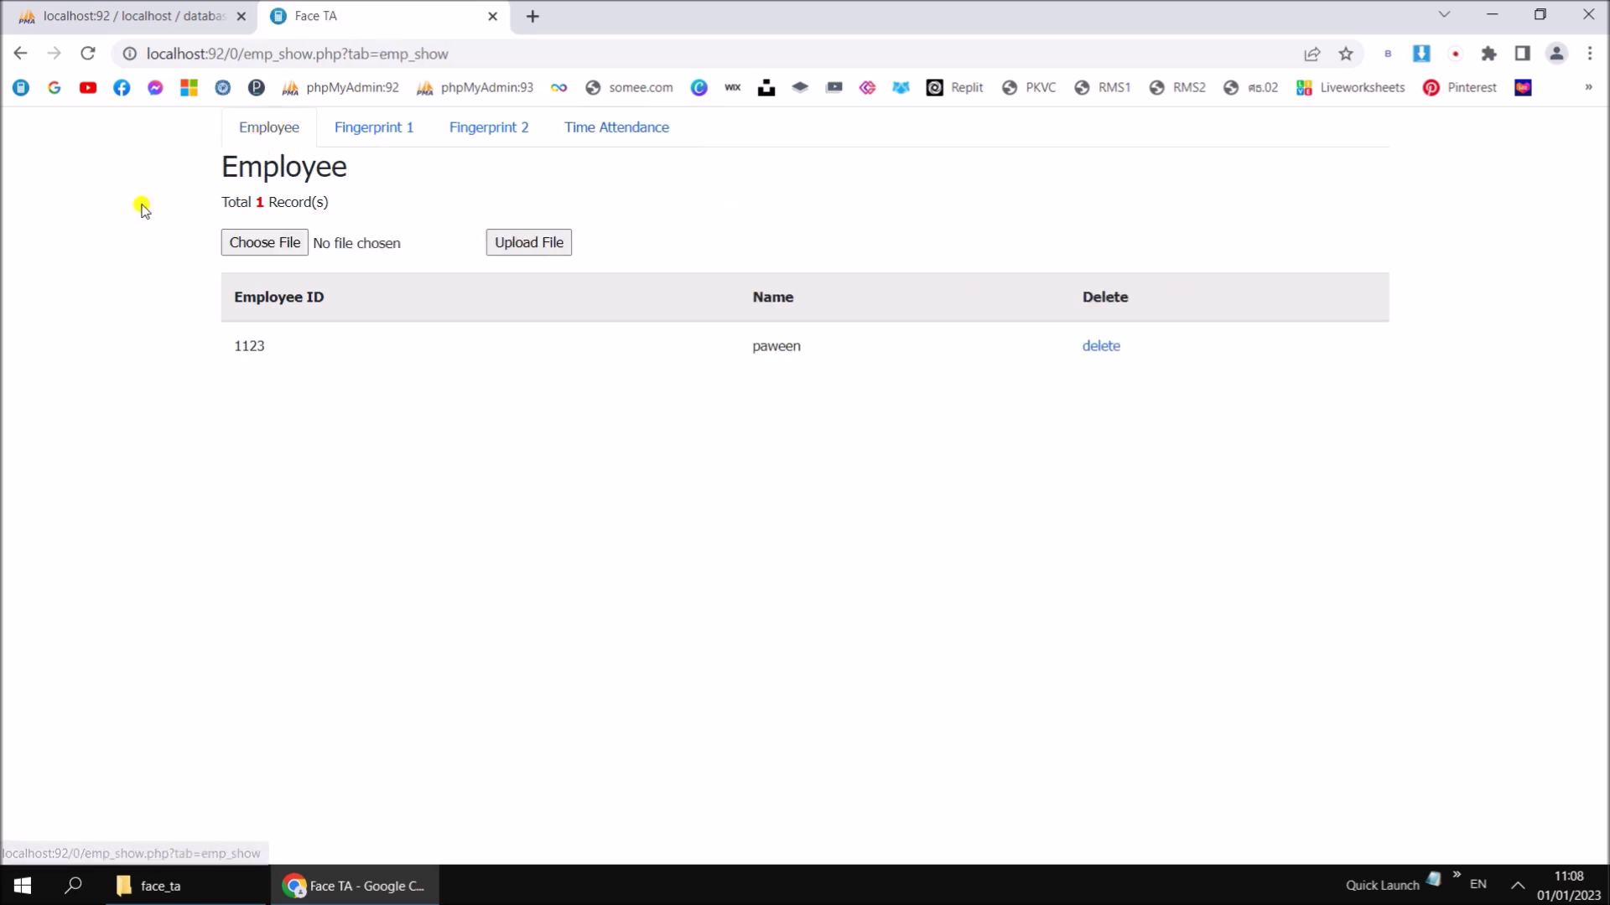
{"action": "left_click", "coordinate": [400, 877]}
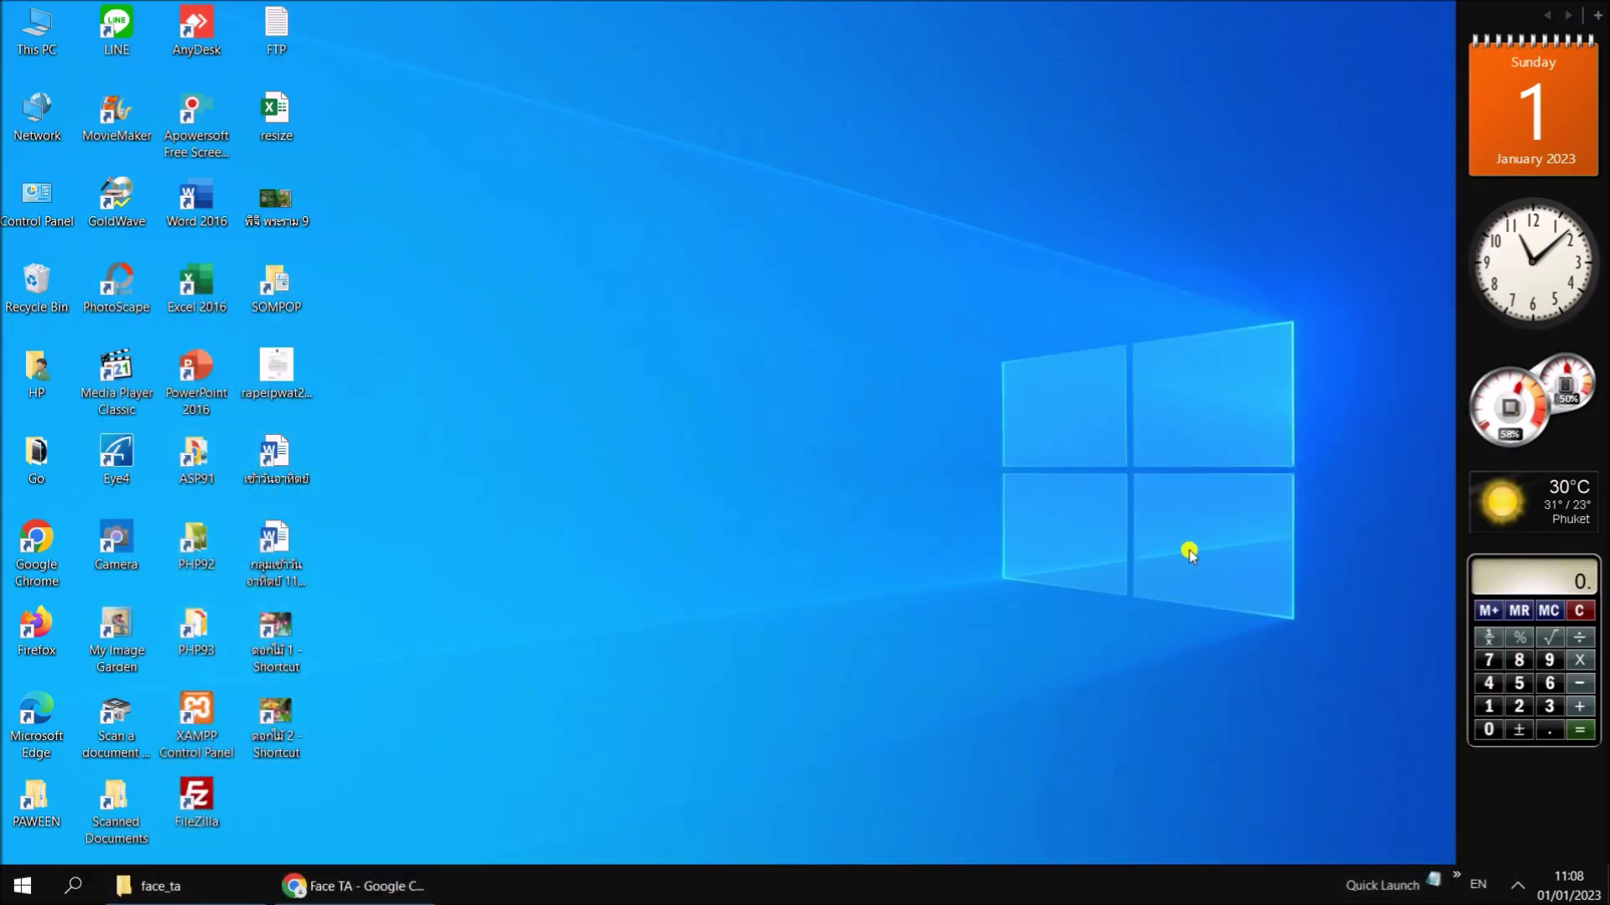